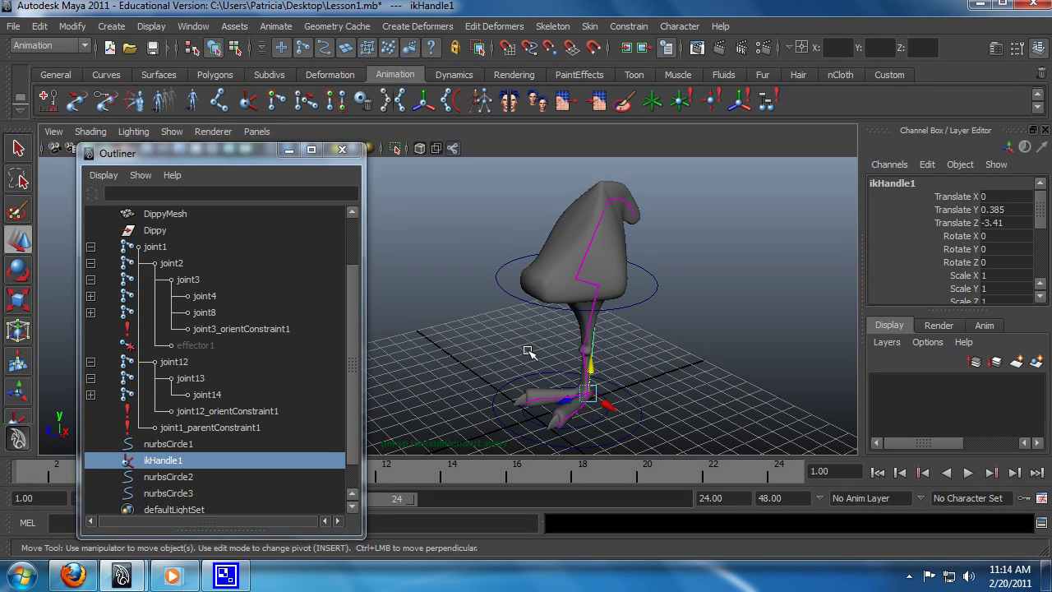
- Examine the leg rig around the foot and select the inner foot control circle, nurbsCircle2
mouse_move(640, 376)
left_mouse_down("alt")
mouse_move(580, 370)
mouse_move(645, 384)
left_mouse_up("alt")
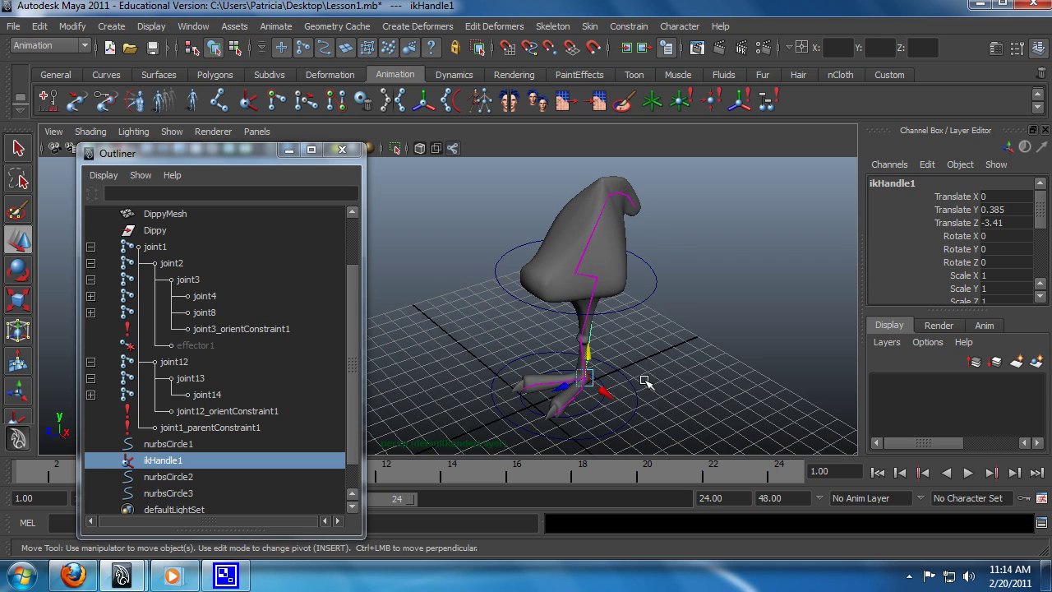
mouse_move(645, 384)
right_mouse_down("alt")
mouse_move(633, 372)
mouse_move(688, 376)
mouse_move(626, 380)
right_mouse_up("alt")
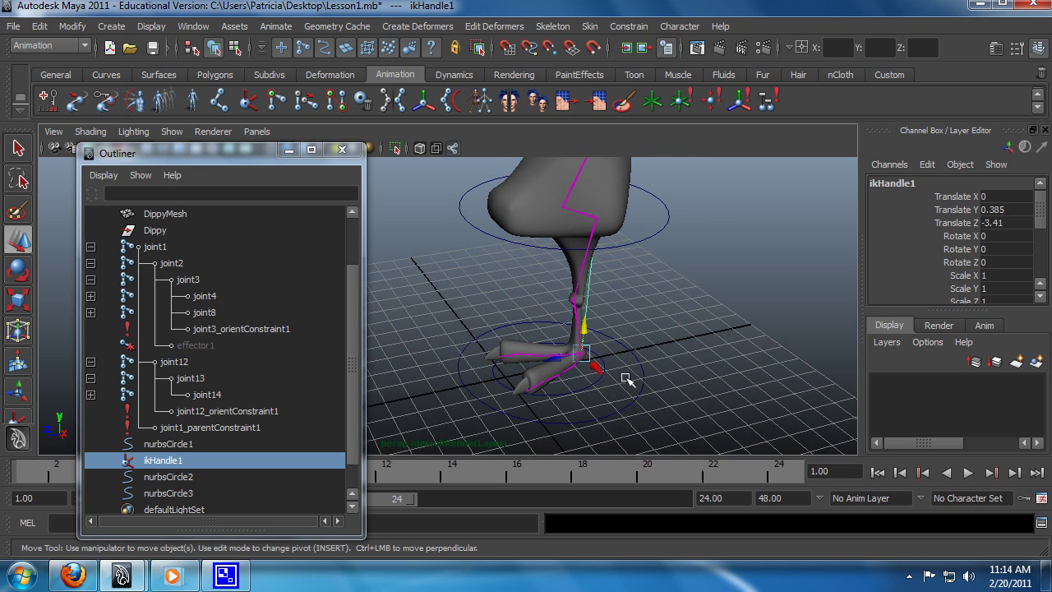
left_click_drag(627, 380, 604, 376, "alt")
key("q")
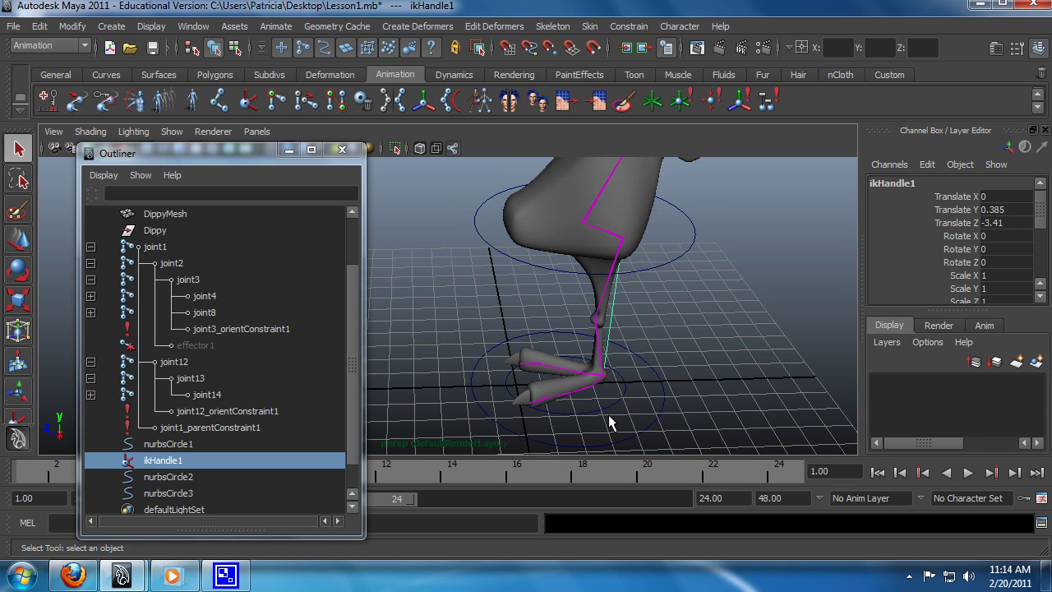
left_click(608, 423)
mouse_move(606, 374)
left_mouse_down("alt")
mouse_move(578, 418)
mouse_move(601, 360)
left_mouse_up("alt")
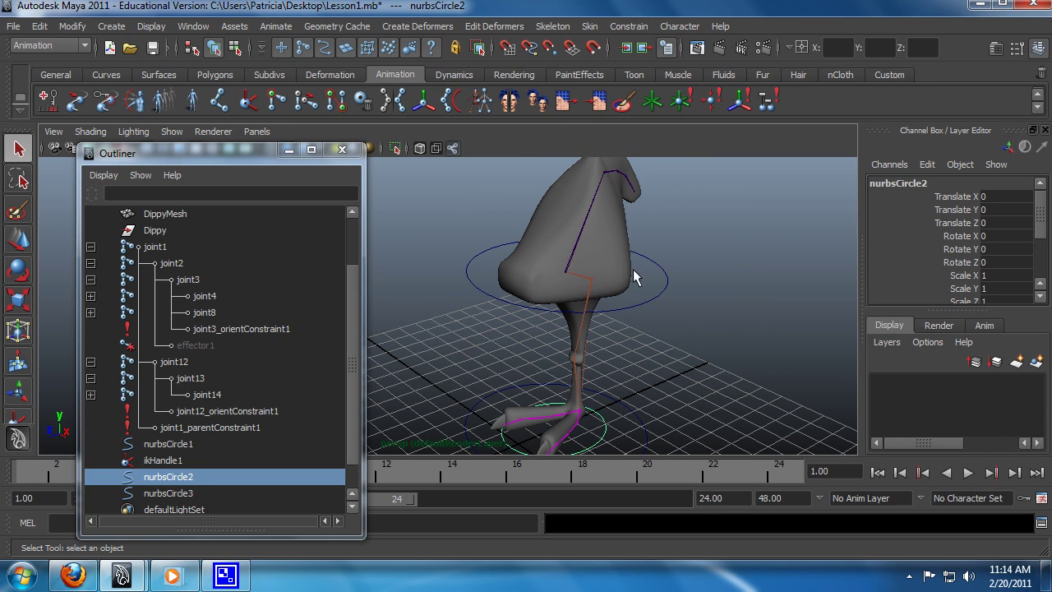
left_click_drag(713, 286, 671, 364, "alt")
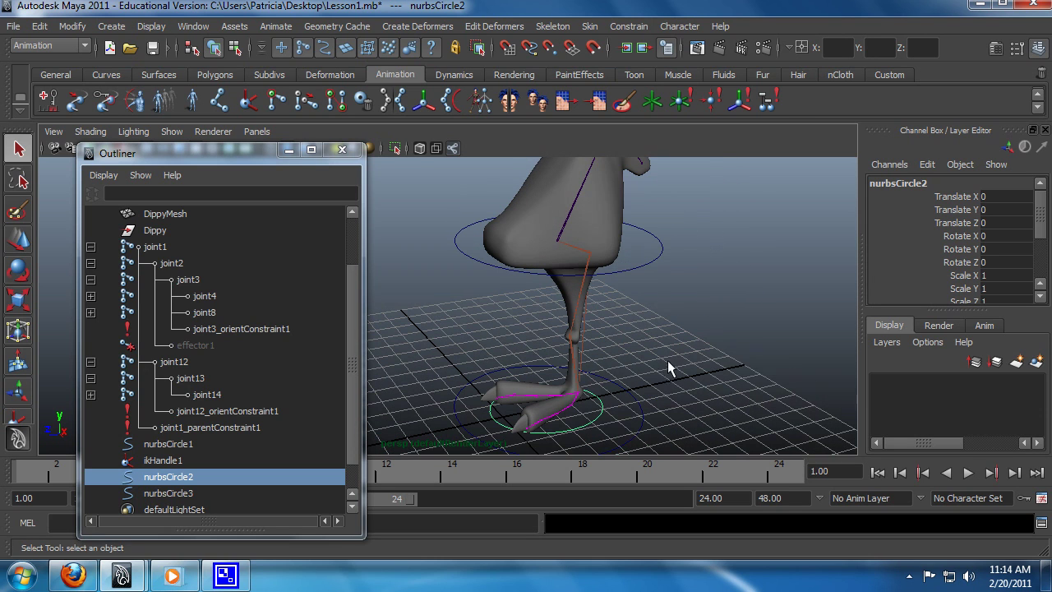
key("w")
key("q")
- Test the leg bend by raising ikHandle1 to about 1.96 in Y, and undo the move
left_click(578, 388)
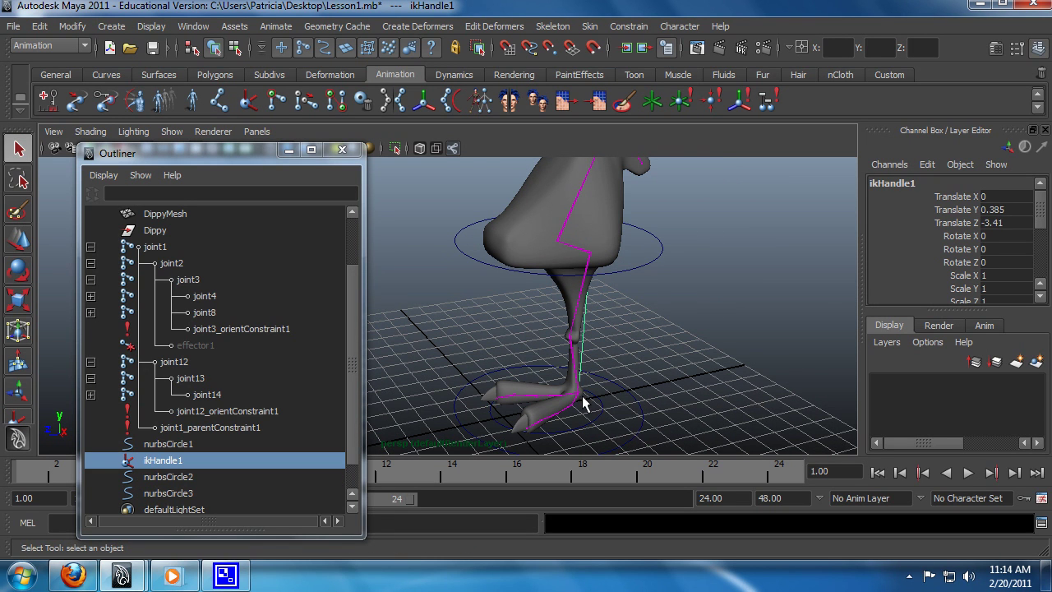
key("w")
left_click_drag(593, 346, 645, 352)
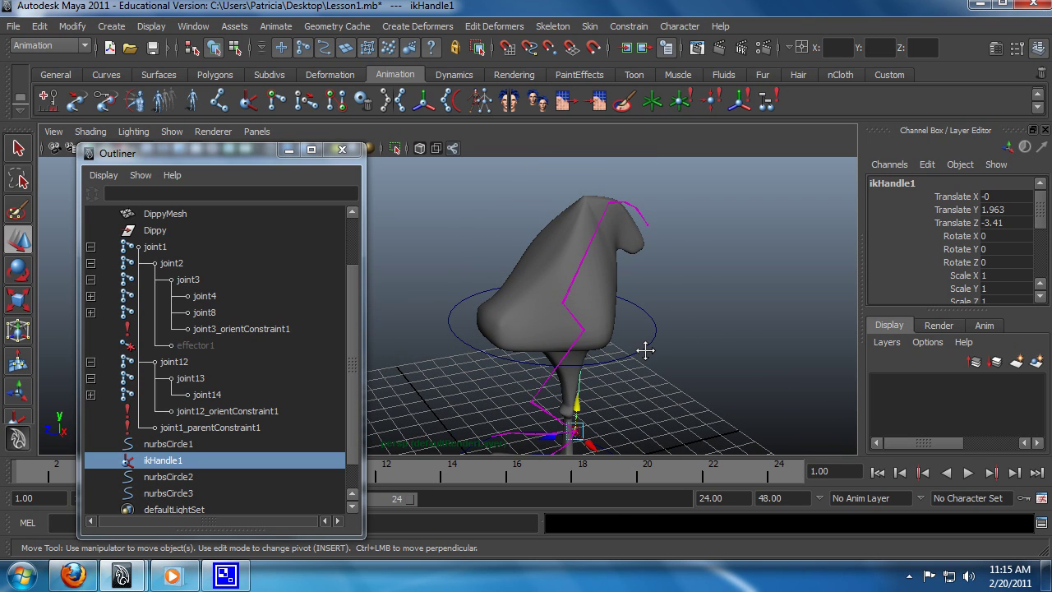
key("ctrl+z")
left_click_drag(629, 352, 675, 335, "alt")
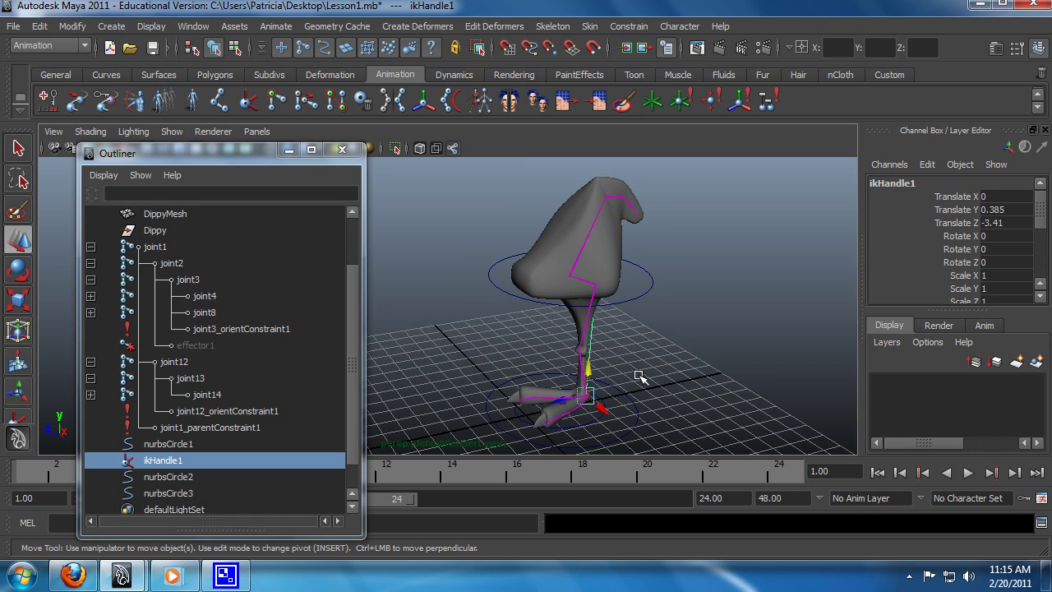
- Point-constrain ikHandle1 to nurbsCircle2 on all axes with Maintain offset on and weight 1, and clear the selection
key("q")
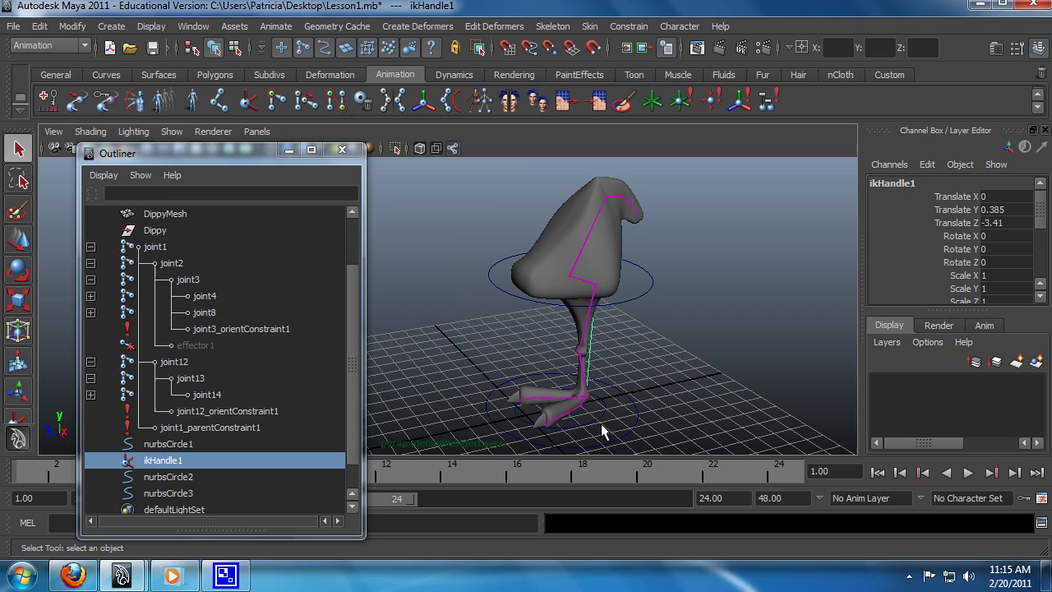
left_click(590, 421)
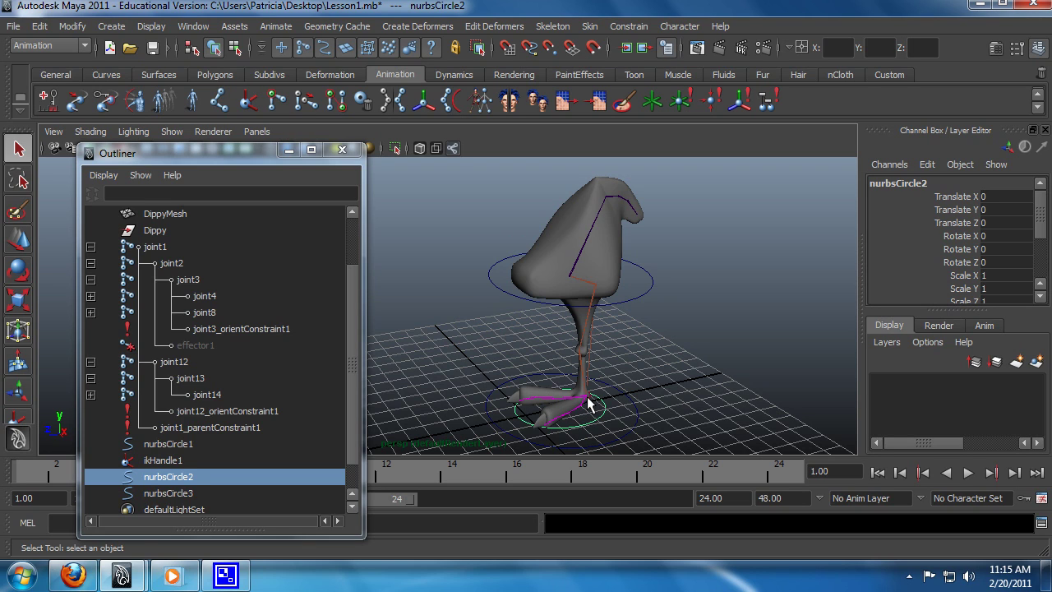
left_click(176, 461, "ctrl")
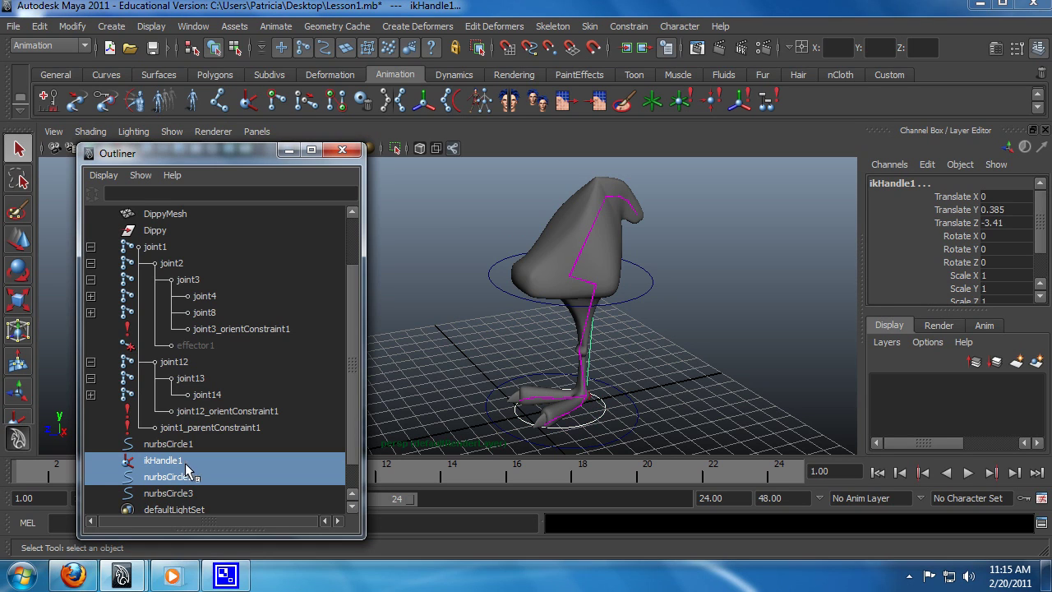
left_click(633, 32)
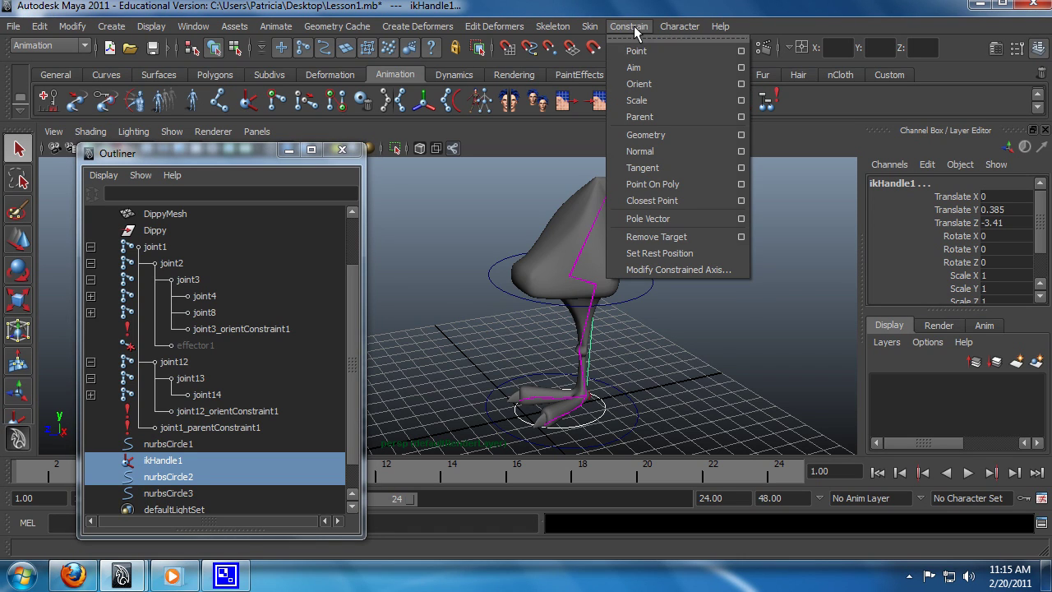
left_click(742, 51)
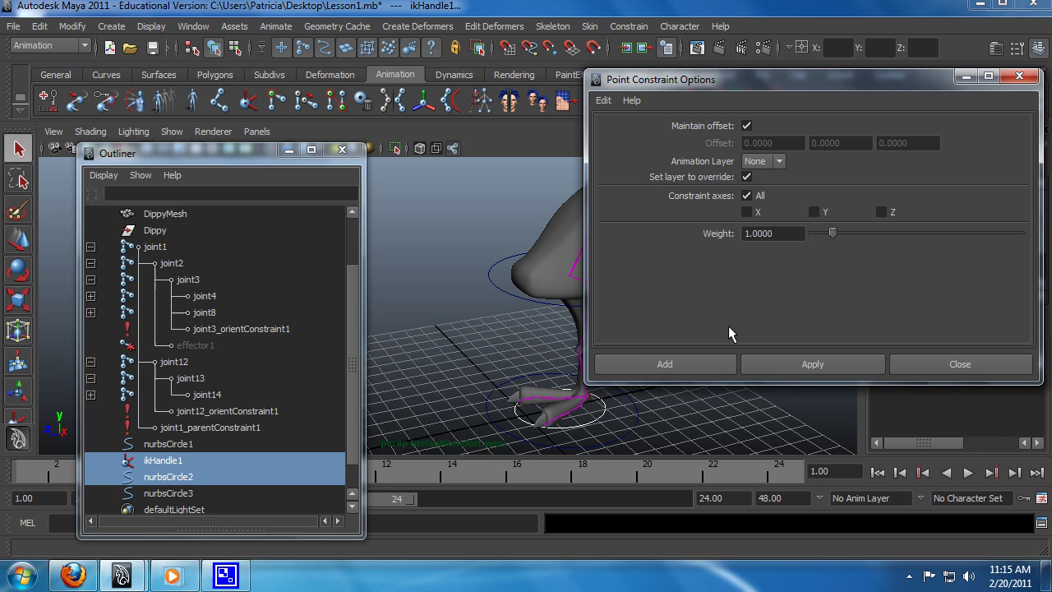
left_click(703, 367)
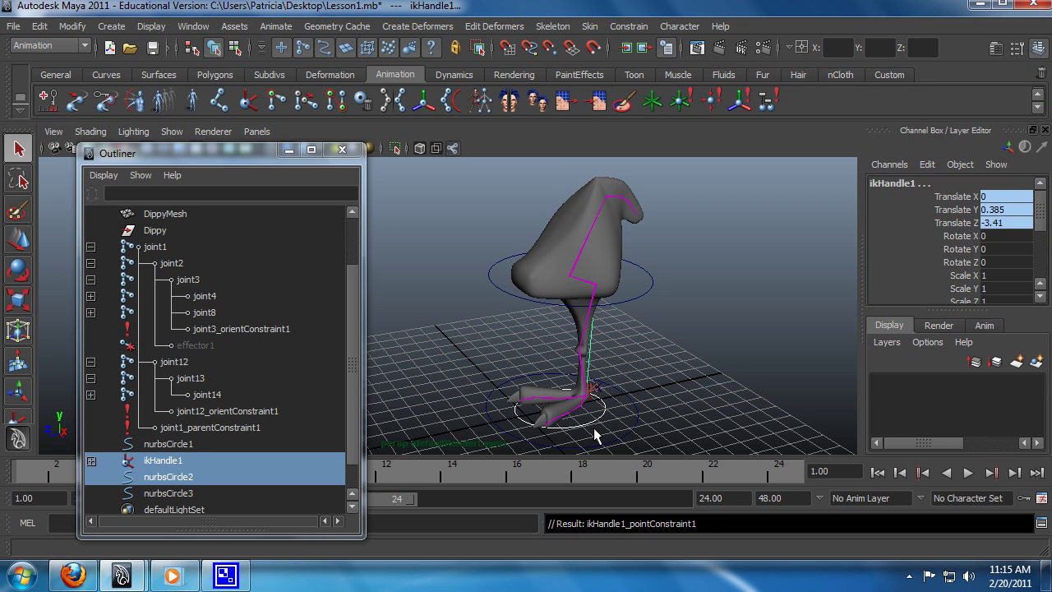
left_click(701, 414)
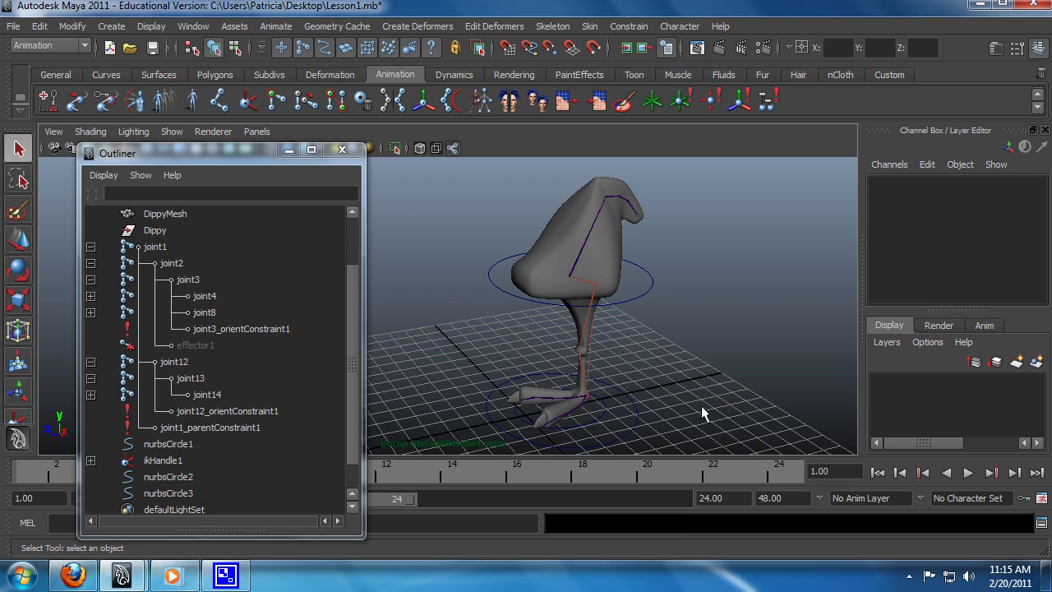
- Test the constraint by raising nurbsCircle2 to about 2.89 in Y, and undo the move
left_click(589, 421)
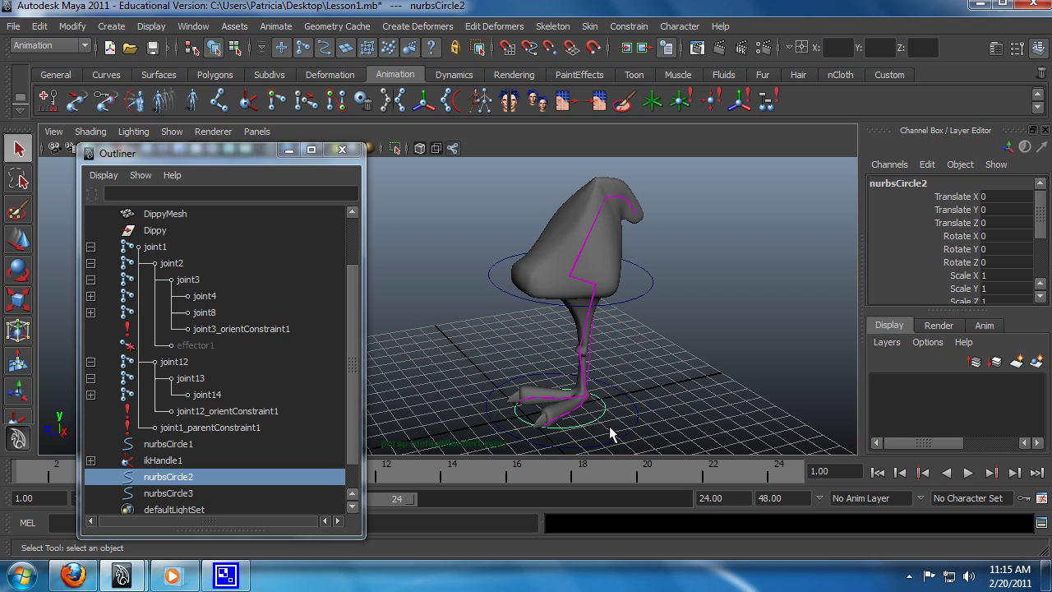
key("w")
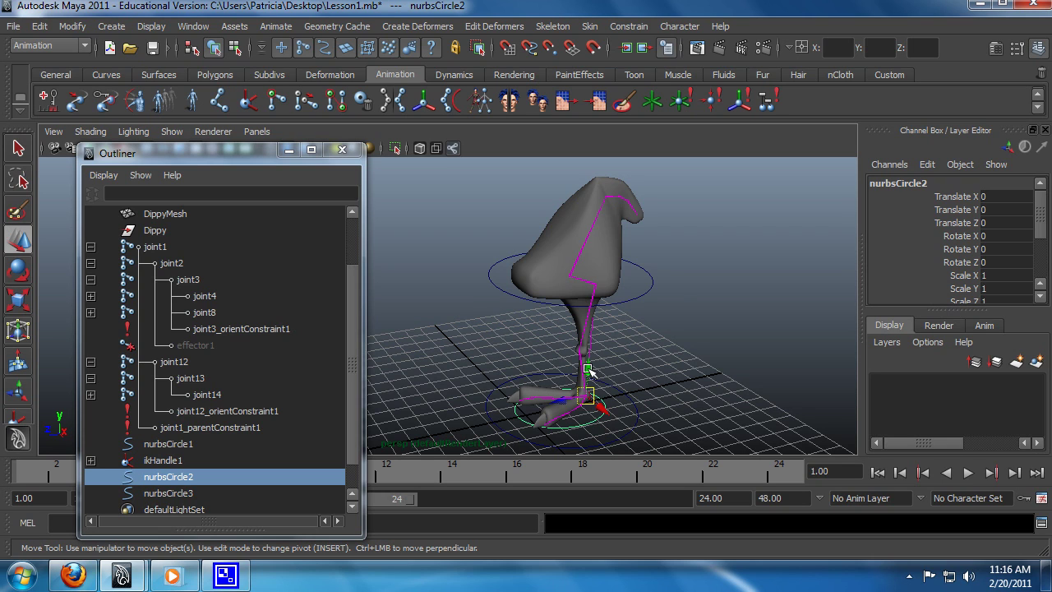
left_click_drag(589, 372, 583, 314)
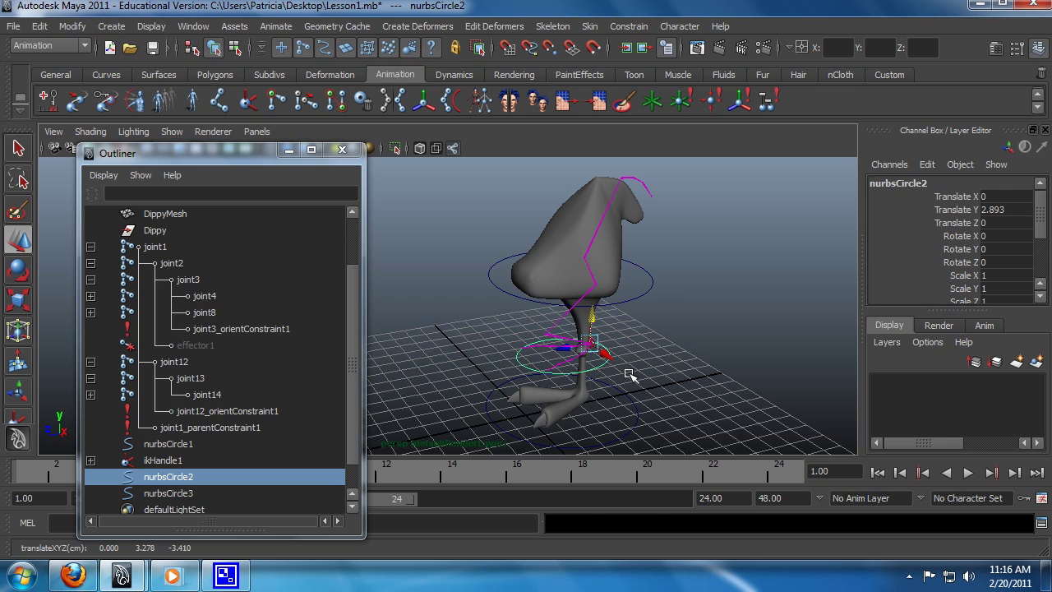
key("ctrl+z")
left_click_drag(629, 374, 616, 380, "alt")
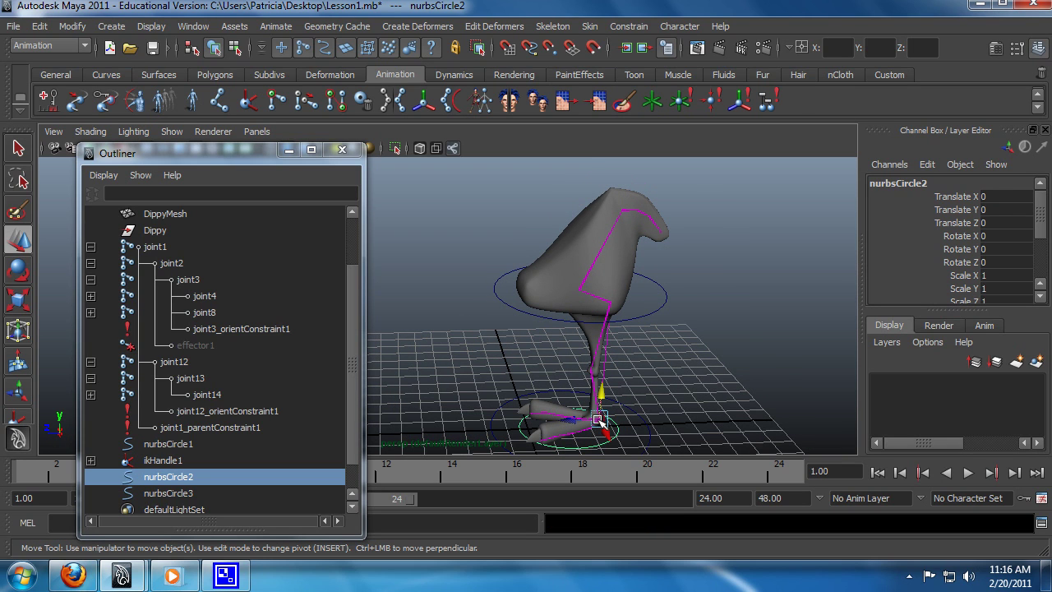
- Point-constrain joint12 to nurbsCircle3, the control circle around the body
key("q")
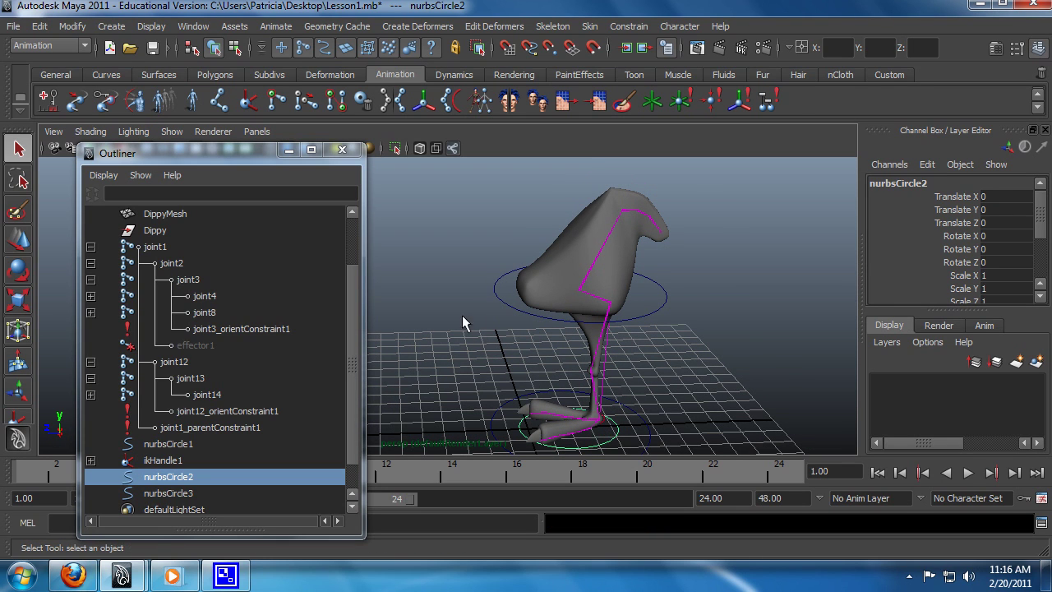
left_click(498, 287)
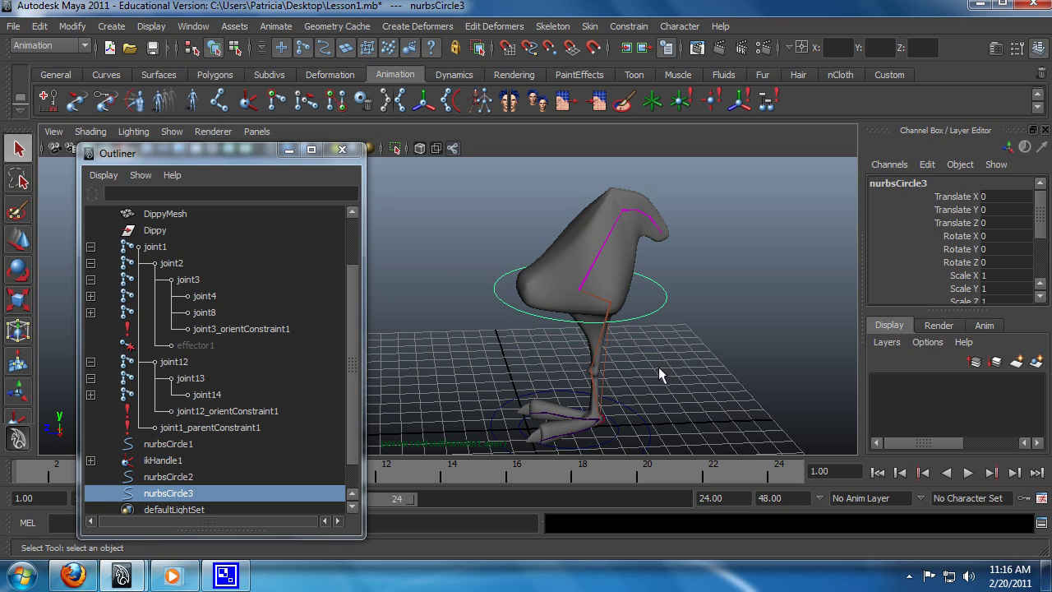
left_click_drag(652, 290, 654, 292)
left_click(581, 297, "shift")
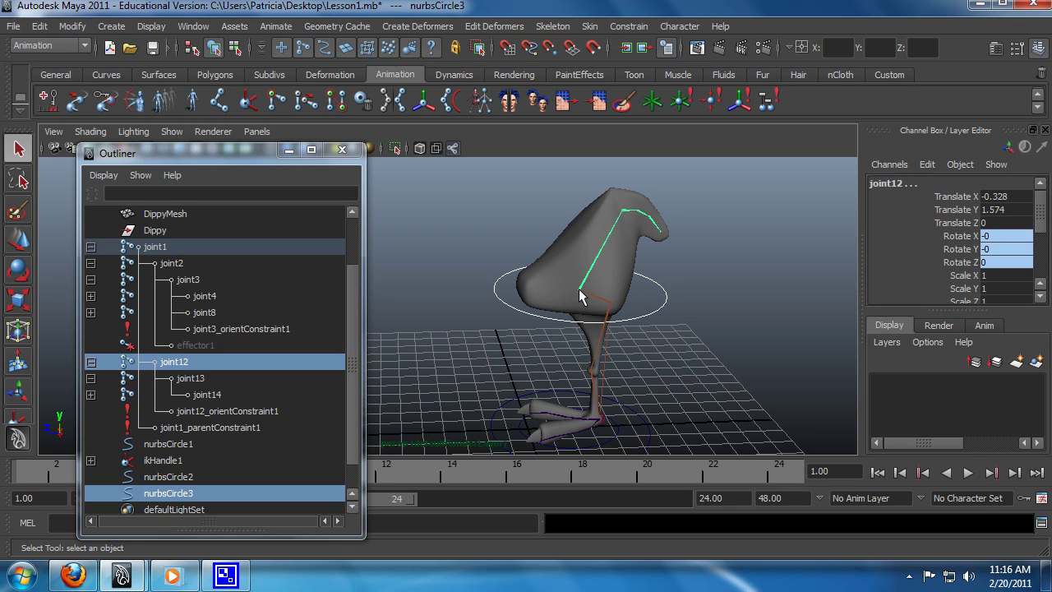
left_click(628, 26)
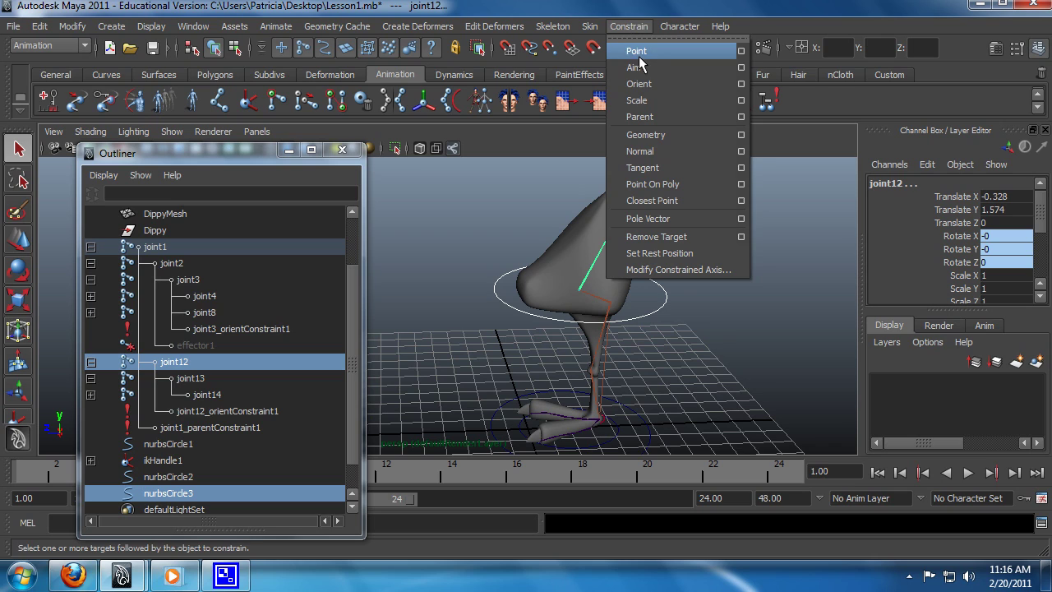
left_click(636, 52)
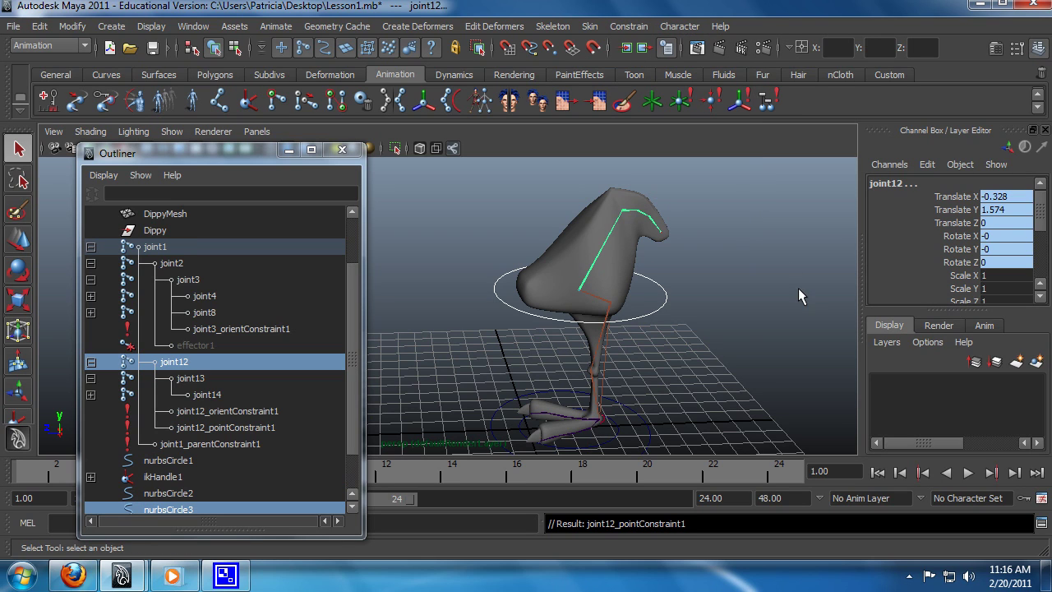
- Check the move and rotate manipulators on the body control circle, nurbsCircle3
left_click(665, 293)
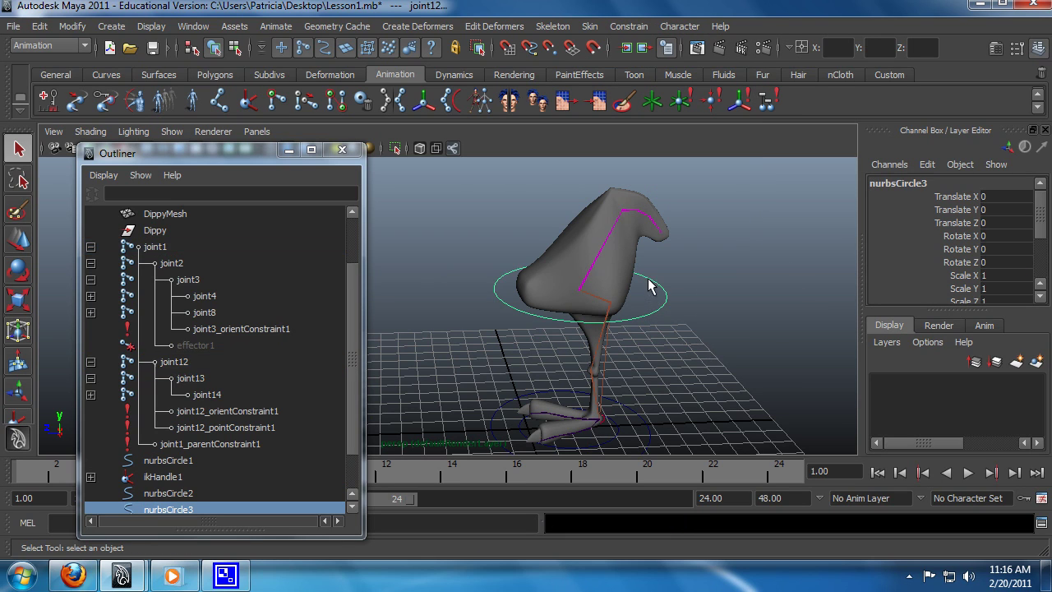
key("w")
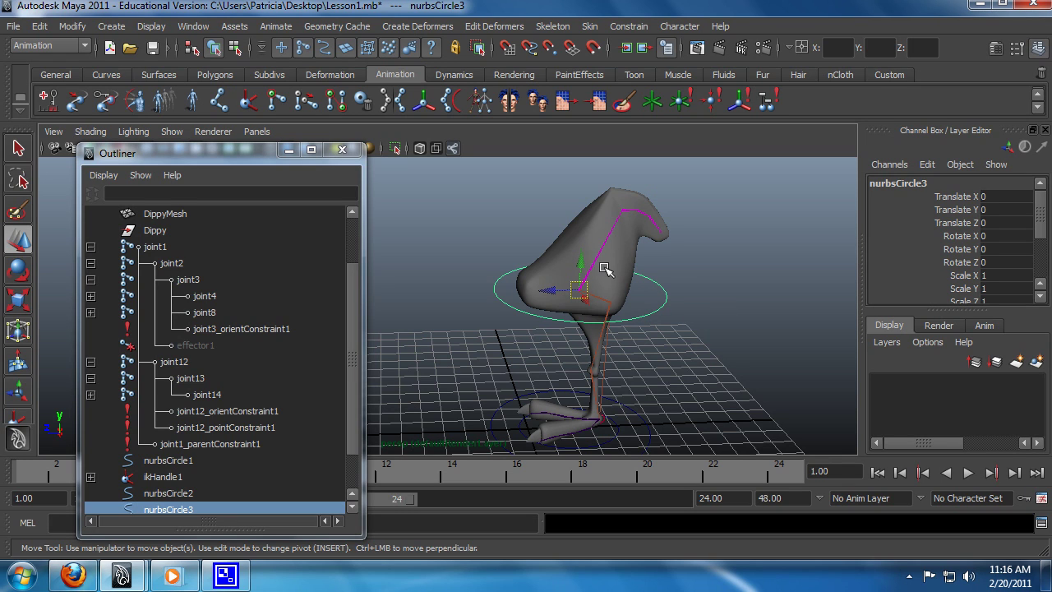
key("e")
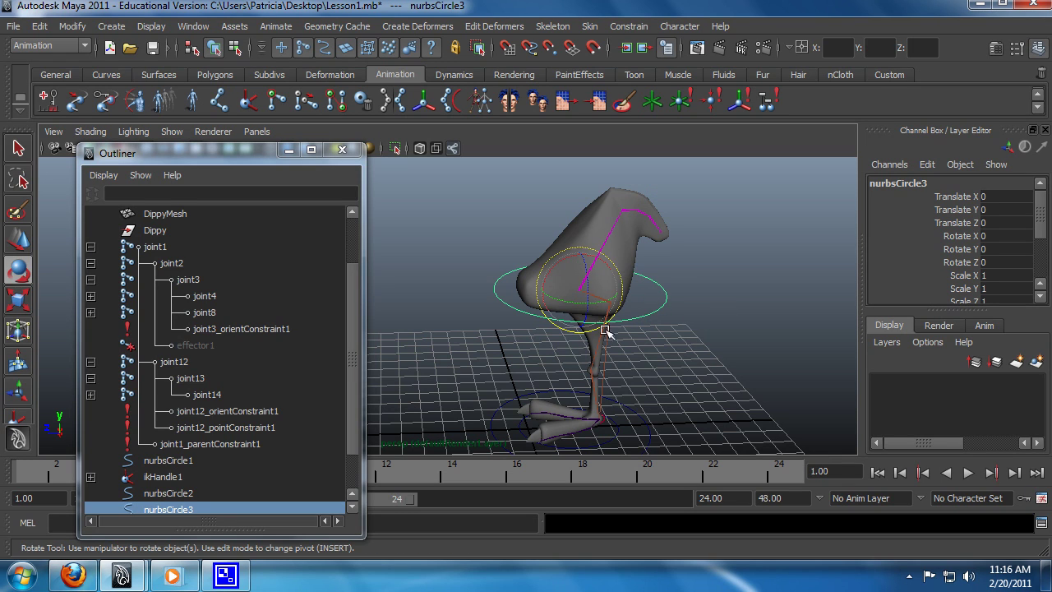
- Test the leg by raising nurbsCircle2 to about 2.3 in Y, and undo the move
key("q")
left_click(624, 429)
key("w")
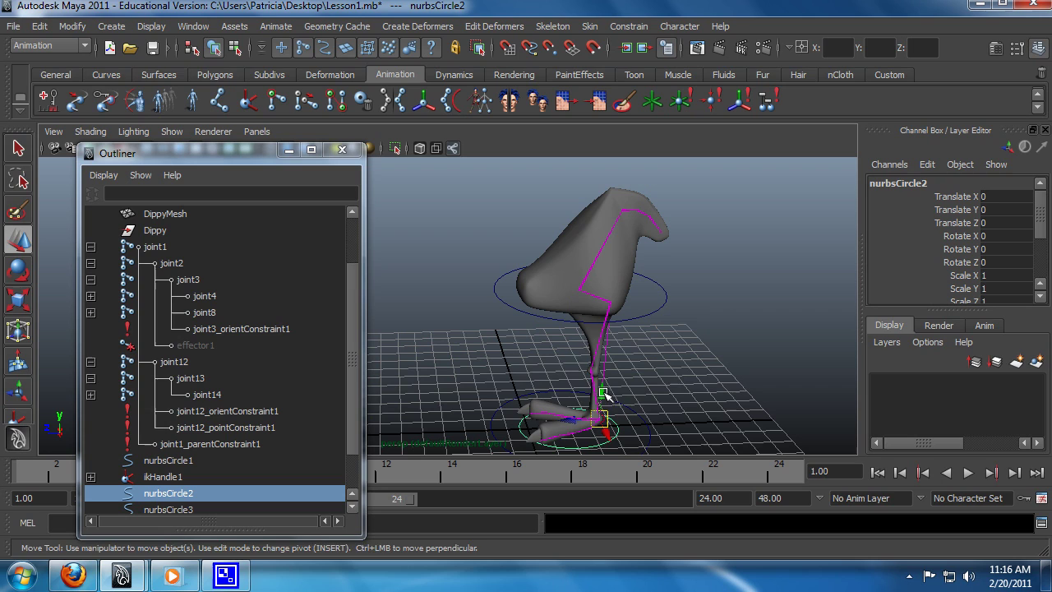
left_click_drag(603, 401, 601, 345)
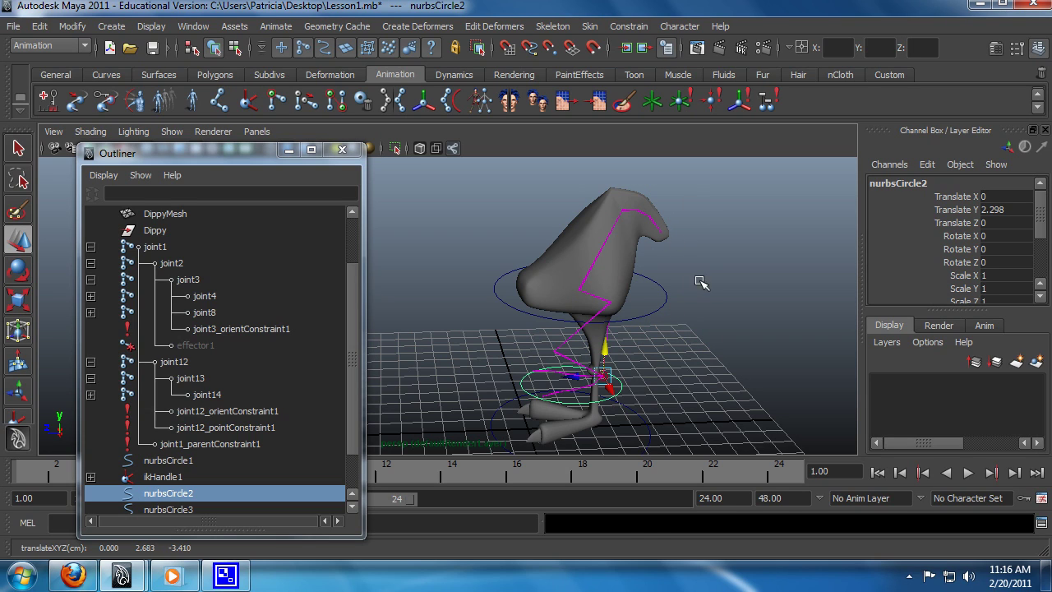
key("ctrl+z")
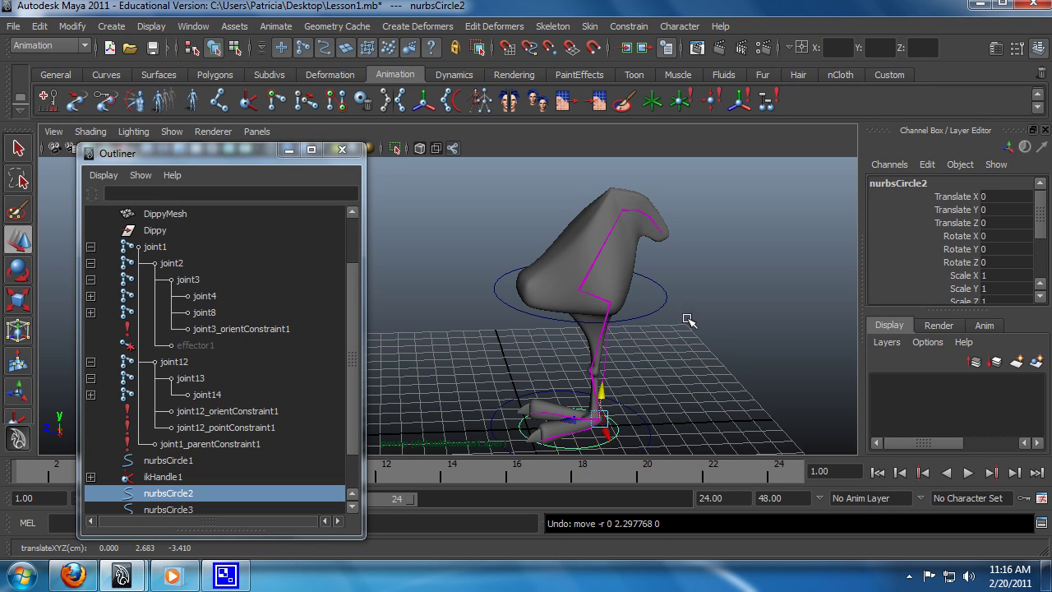
key("ctrl+z")
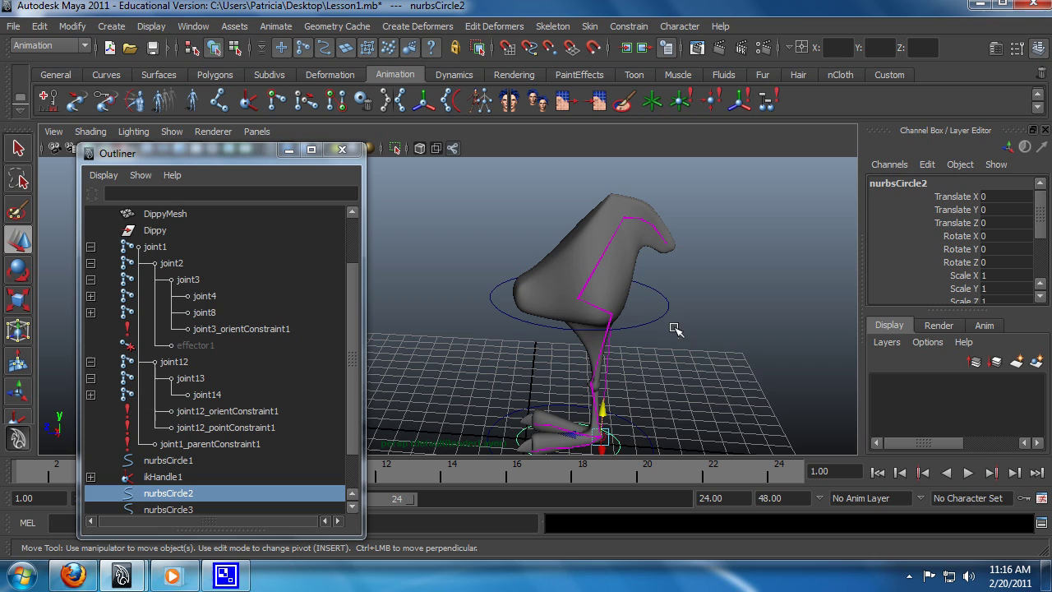
- Try moving and rotating the body control circle, nurbsCircle3, undo the changes and clear the selection
left_click(669, 324)
left_click_drag(625, 334, 681, 333, "alt")
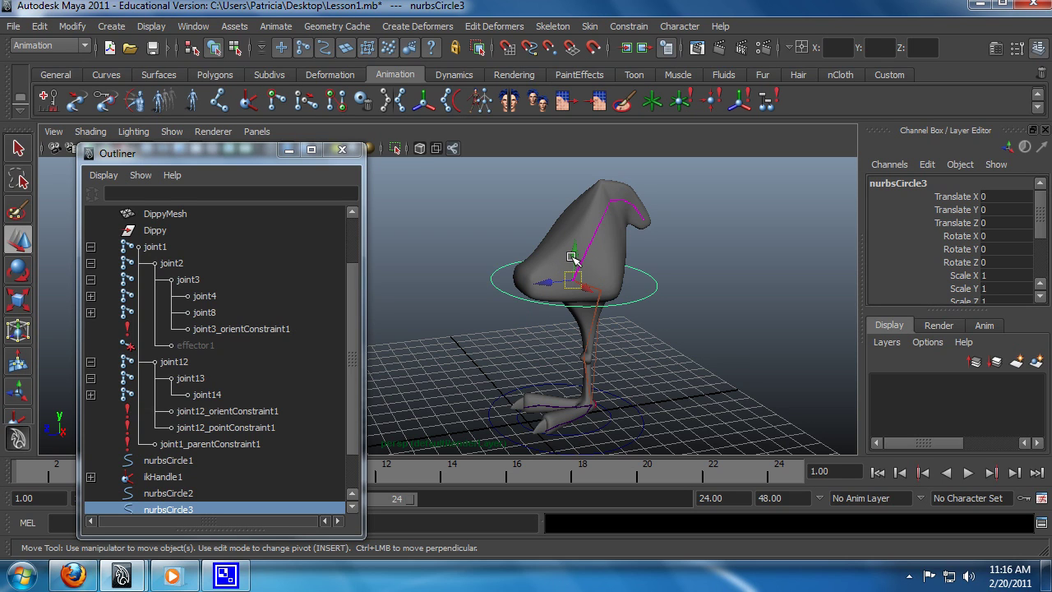
left_click_drag(574, 256, 580, 306)
key("e")
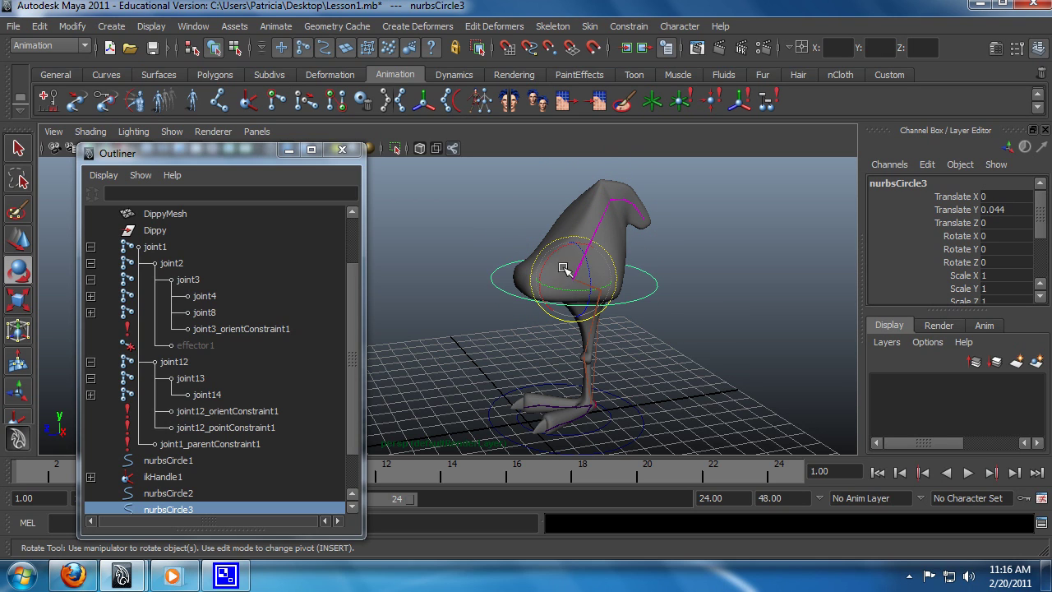
key("ctrl+z")
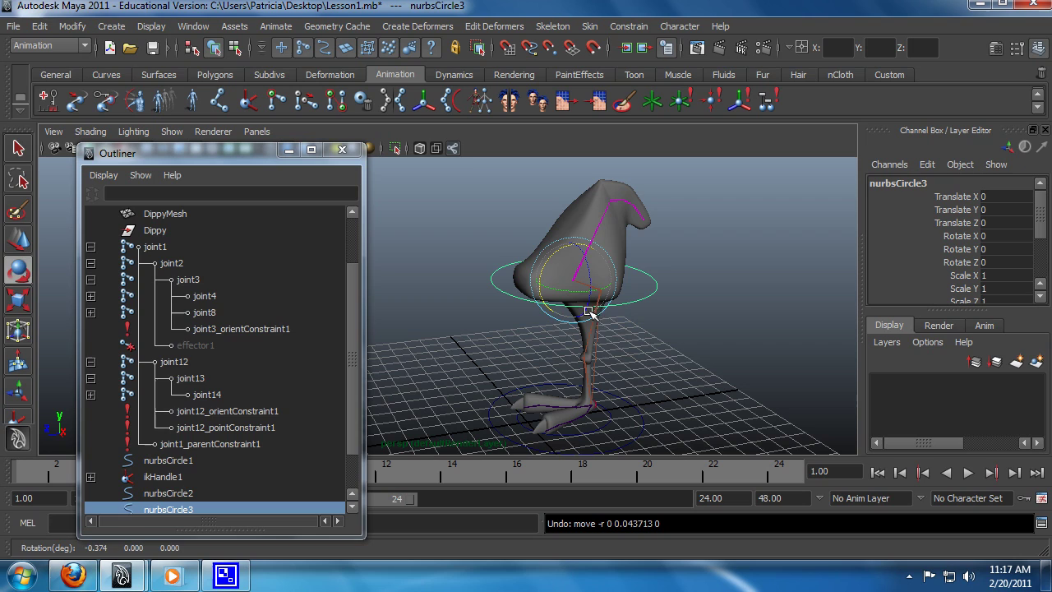
key("q")
left_click(680, 333)
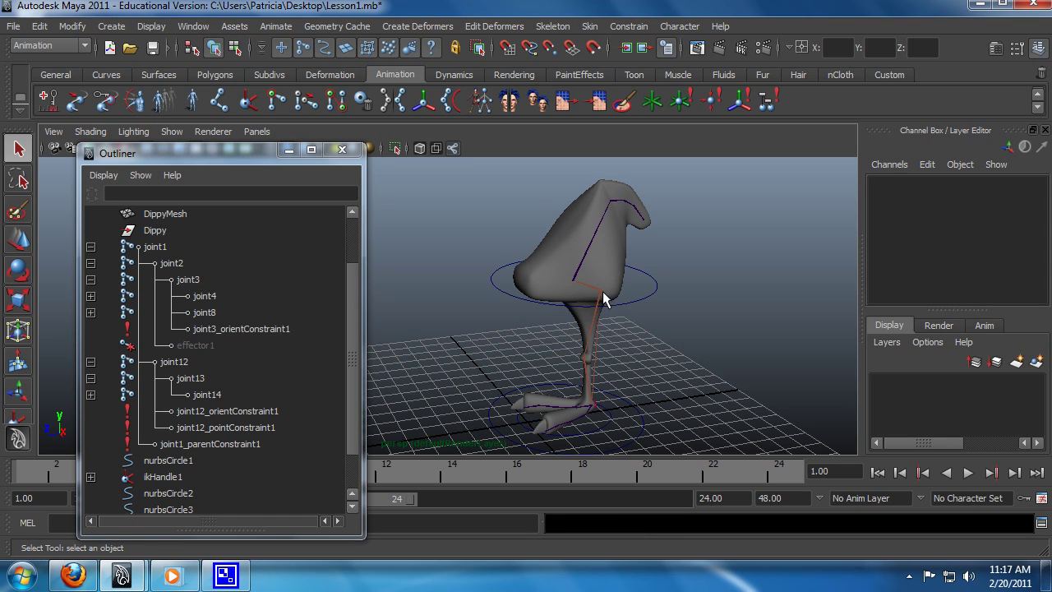
- Try moving the root joint, joint1, along Y and undo the moves
left_click(603, 291)
key("w")
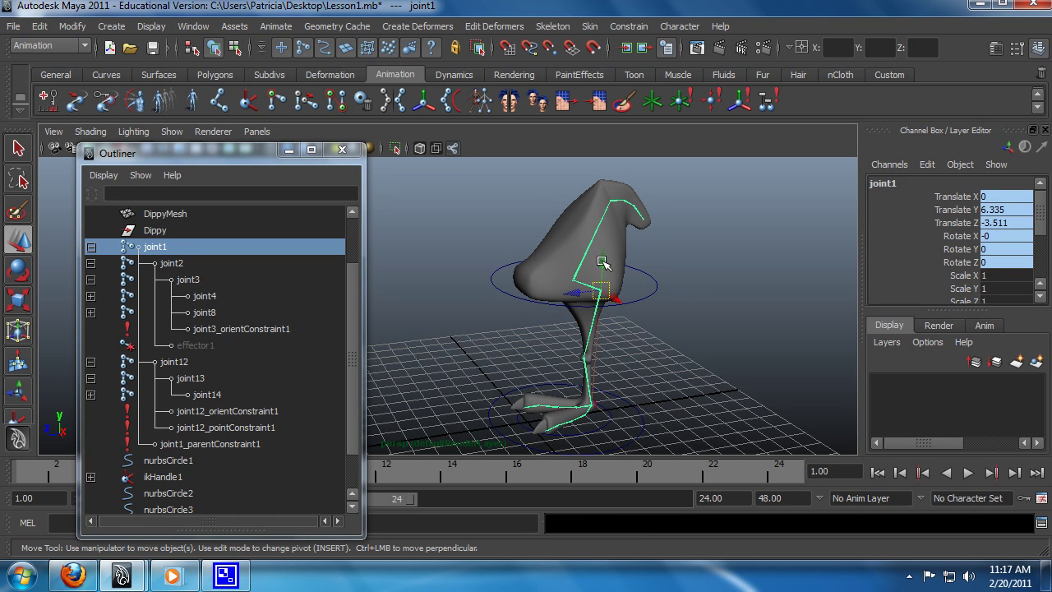
left_click_drag(603, 261, 582, 306)
key("ctrl+z")
key("ctrl+z")
key("ctrl+z")
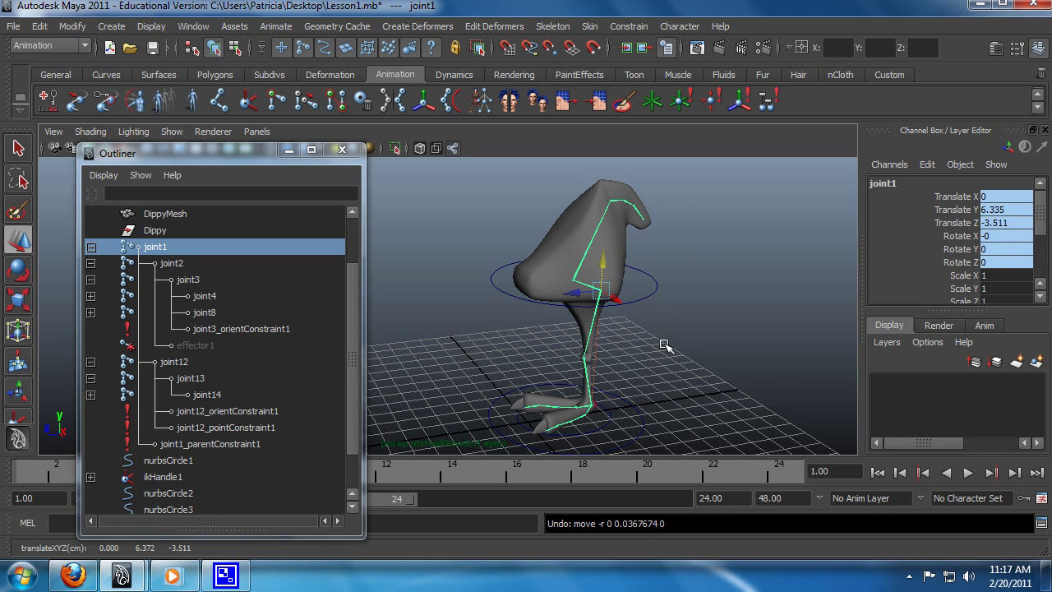
- Try rotating the body control circle, nurbsCircle3, and undo the rotation
left_click_drag(666, 345, 608, 326, "alt")
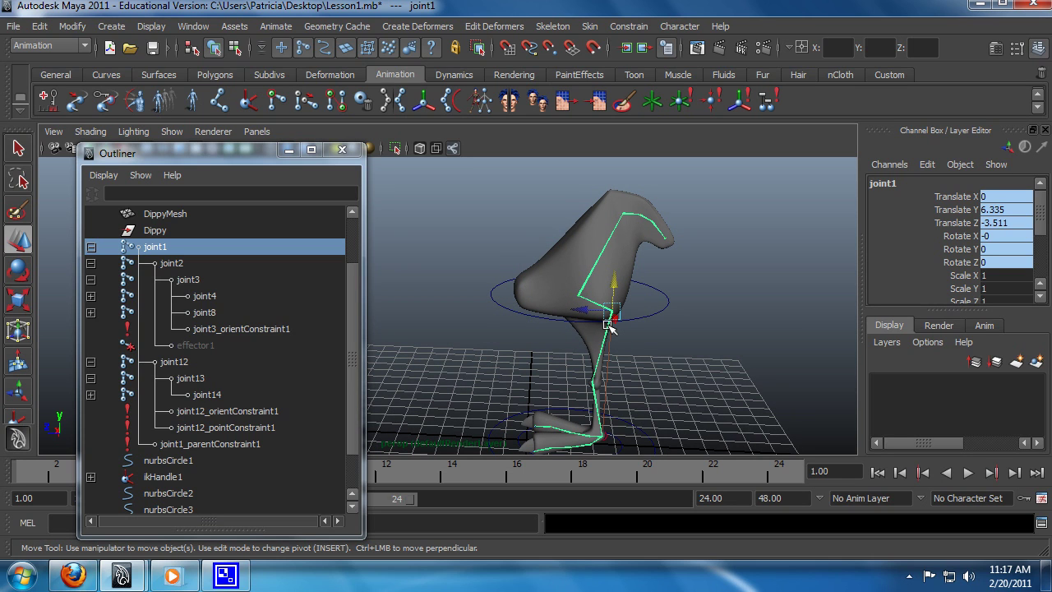
left_click_drag(606, 325, 551, 359, "alt")
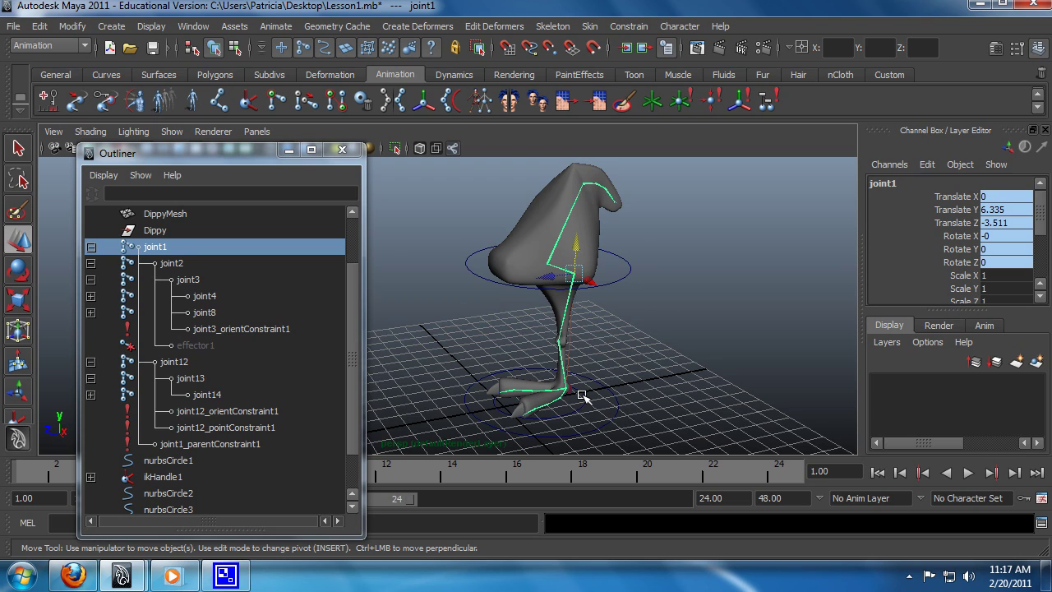
left_click_drag(512, 304, 638, 314, "alt")
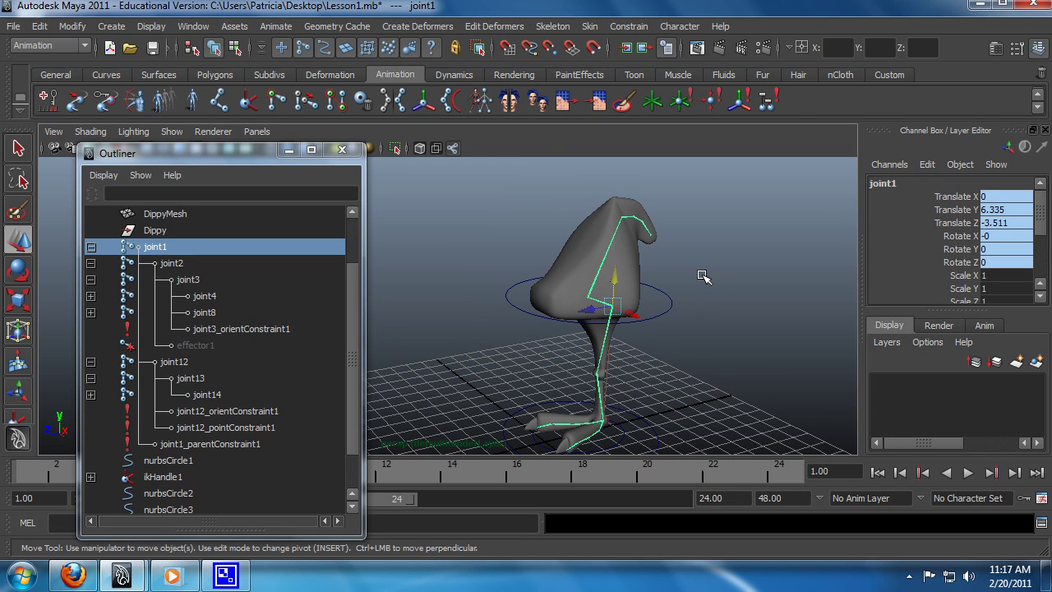
left_click_drag(696, 379, 621, 345, "alt")
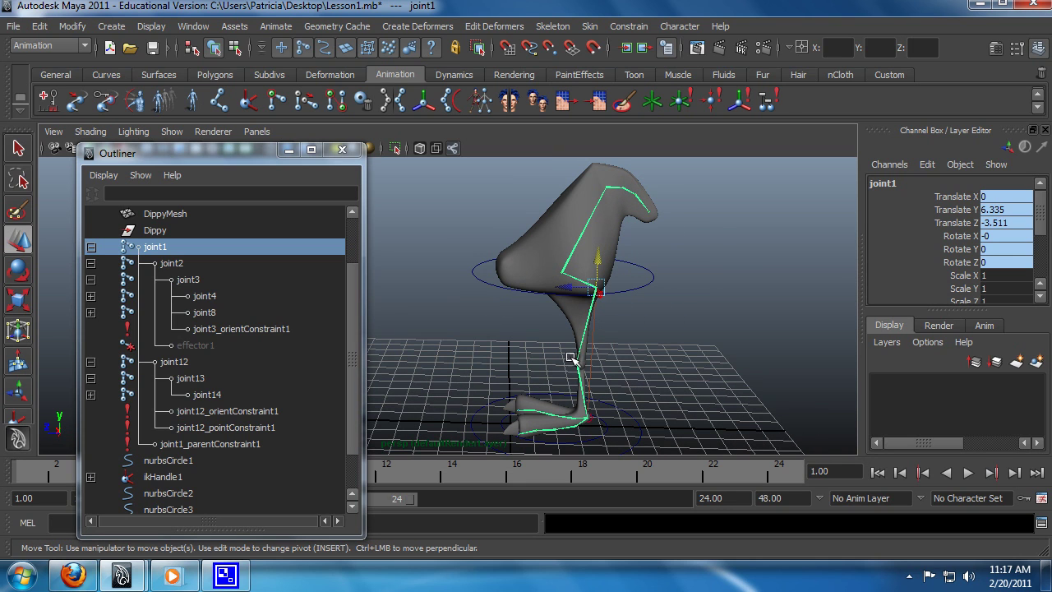
left_click(632, 278)
key("e")
mouse_move(571, 237)
left_mouse_down()
mouse_move(588, 255)
mouse_move(557, 228)
left_mouse_up()
key("ctrl+z")
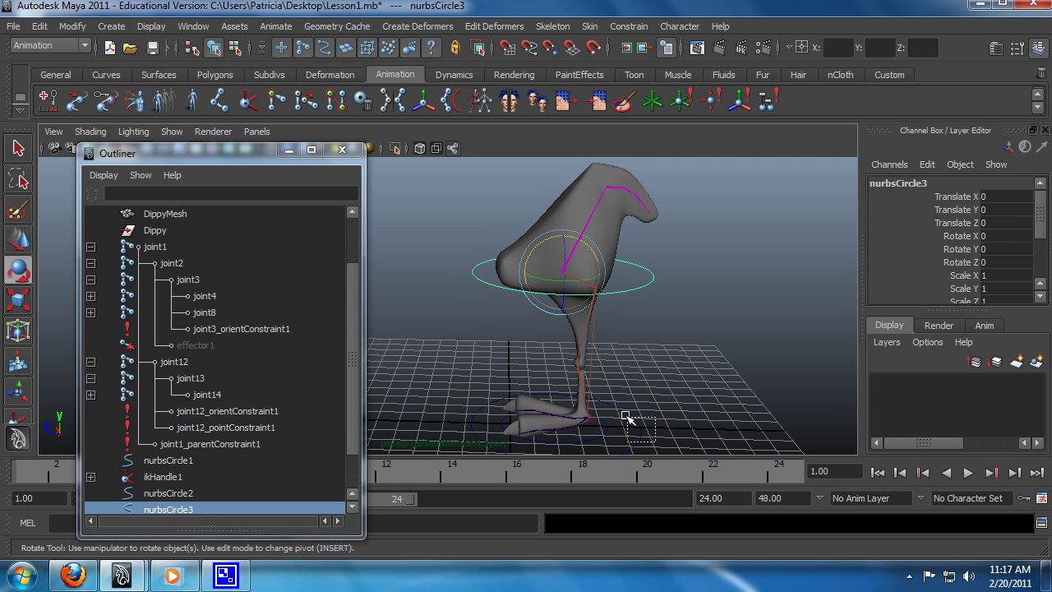
- Test the large ground circle, nurbsCircle1, by raising it to about 4.5 in Y, and undo the moves
left_click_drag(627, 418, 626, 418)
key("w")
left_click_drag(561, 388, 566, 296)
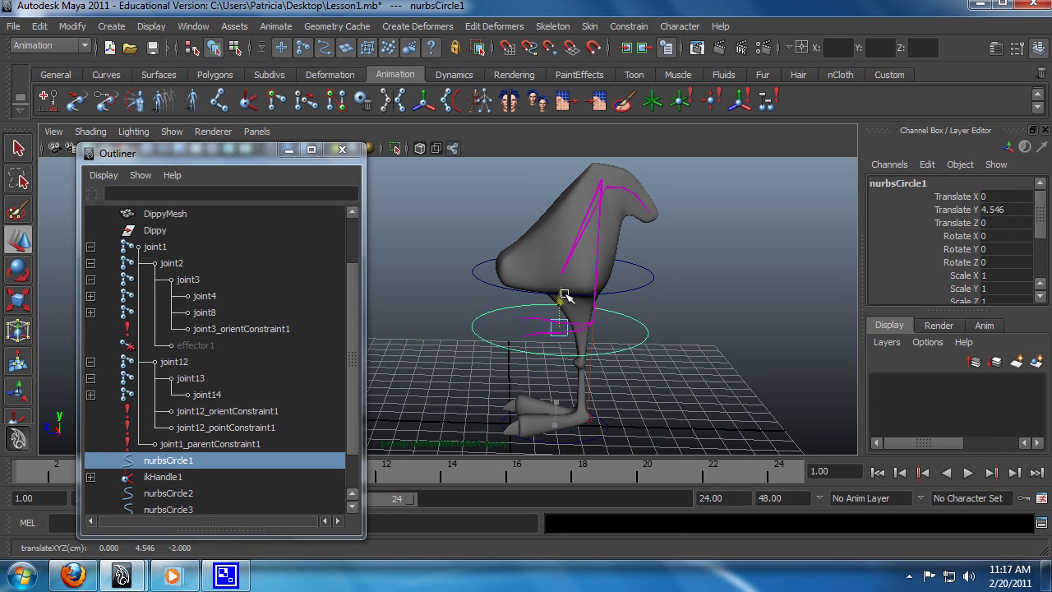
key("ctrl+z")
key("ctrl+z")
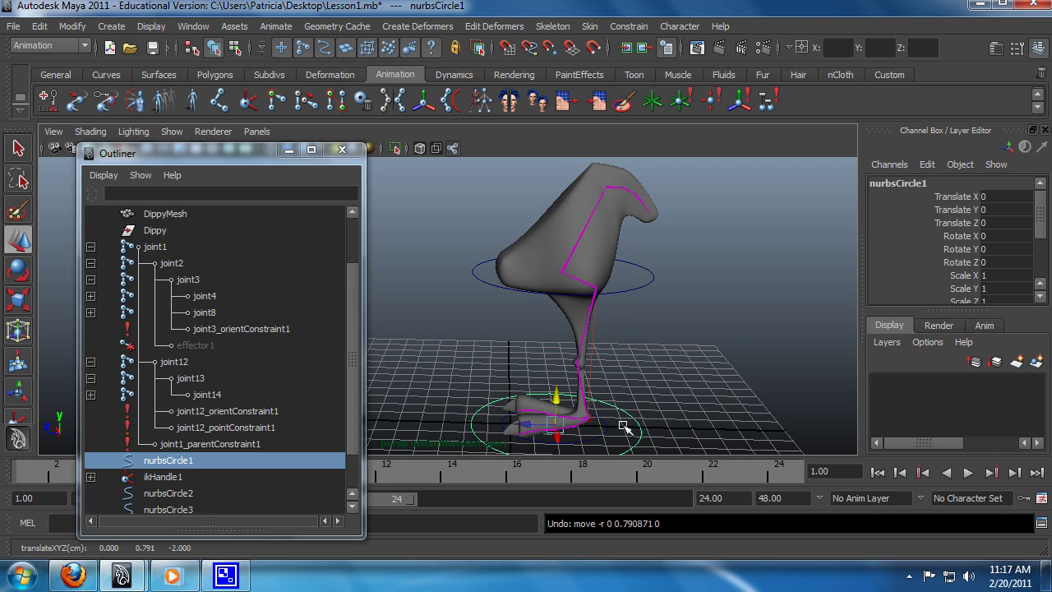
- Parent nurbsCircle2 and nurbsCircle3 under nurbsCircle1 in the Outliner hierarchy
left_click_drag(623, 427, 430, 440, "alt")
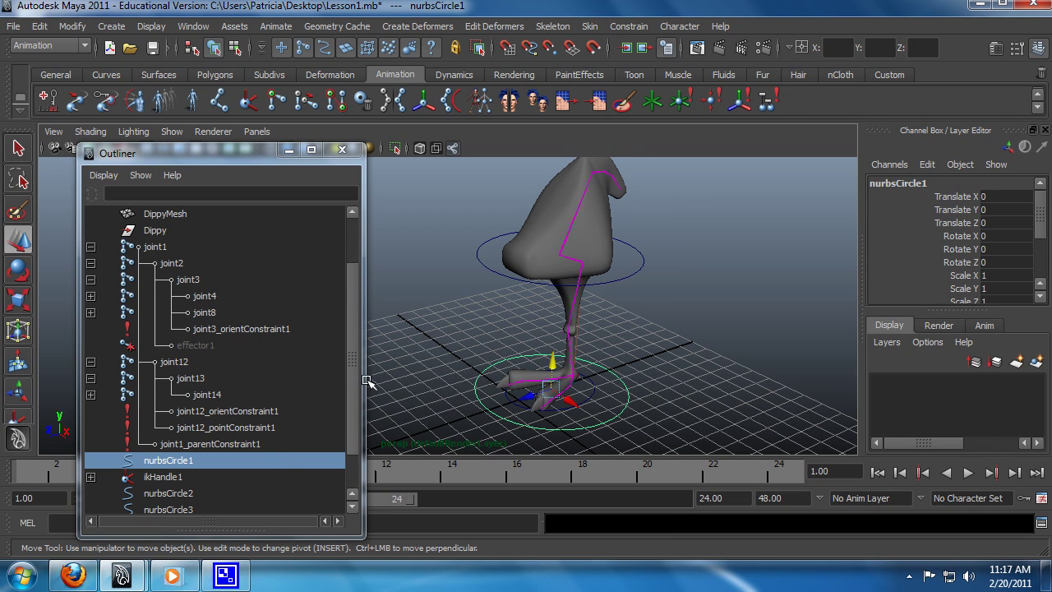
scroll(354, 379, "down", 1)
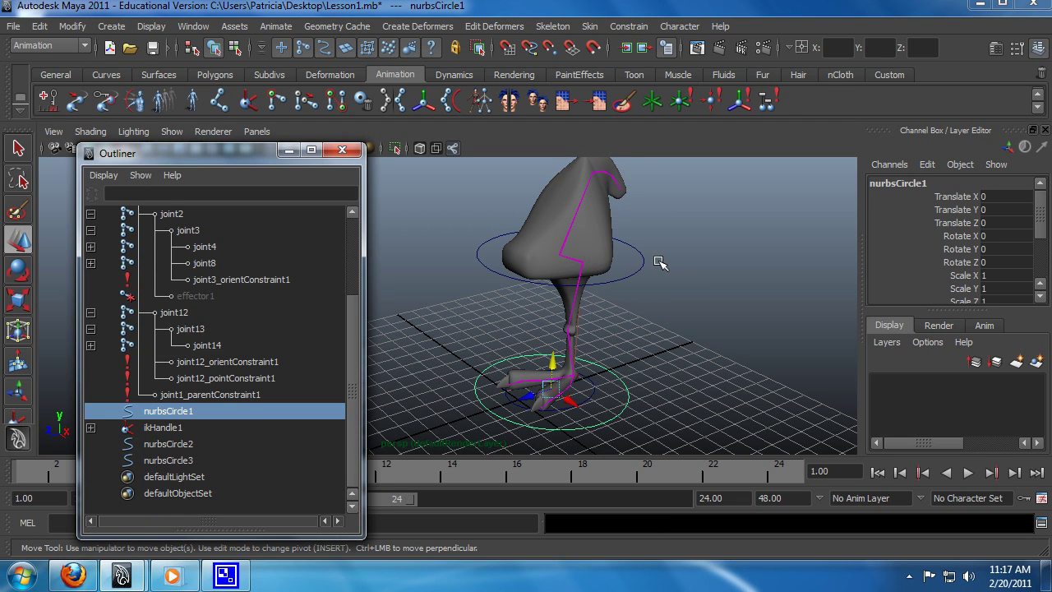
left_click_drag(692, 317, 650, 316, "alt")
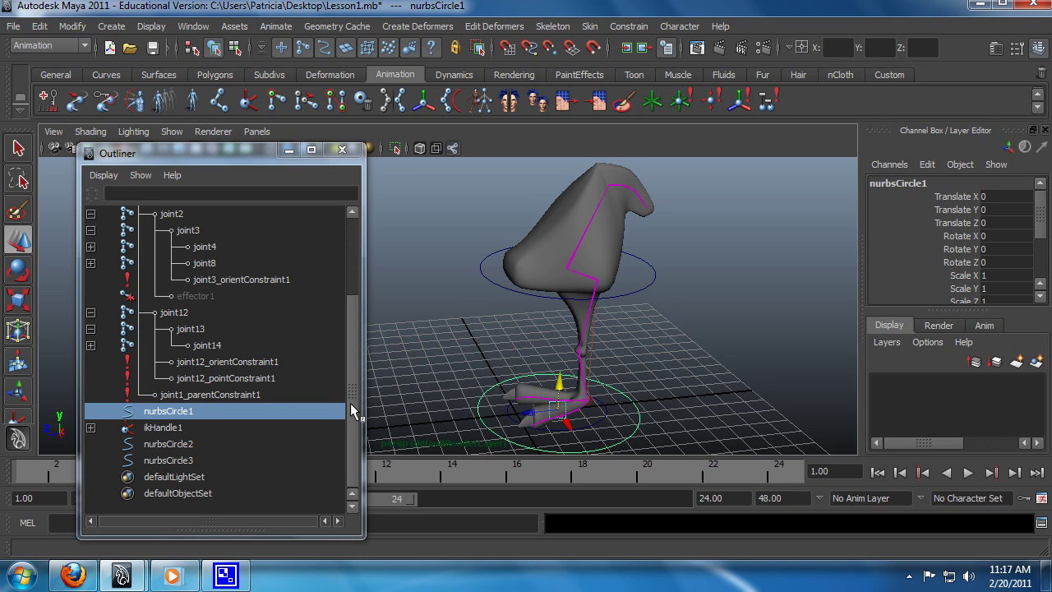
scroll(352, 410, "up", 3)
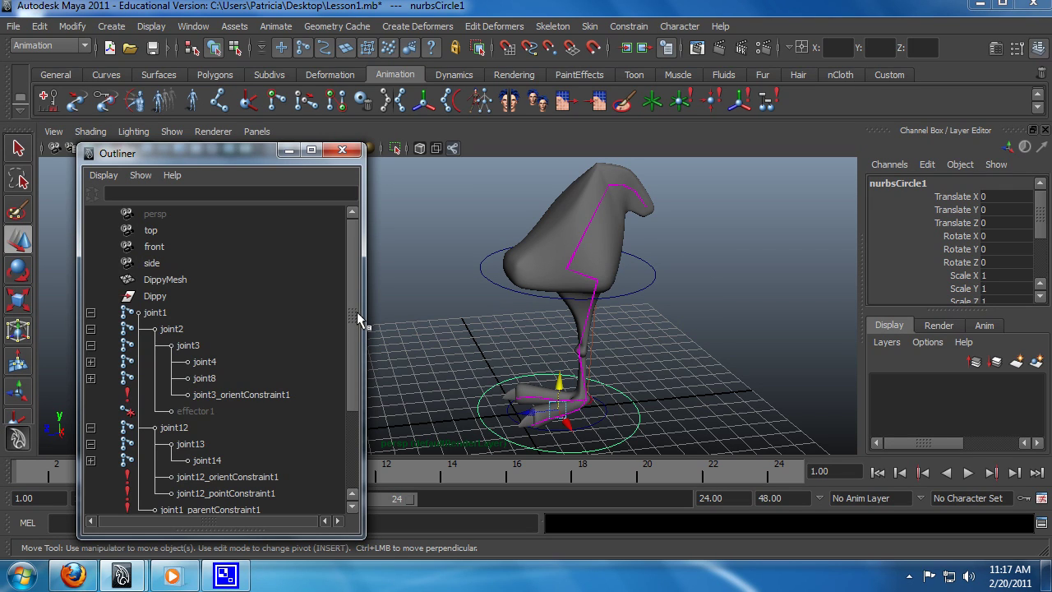
scroll(346, 376, "down", 3)
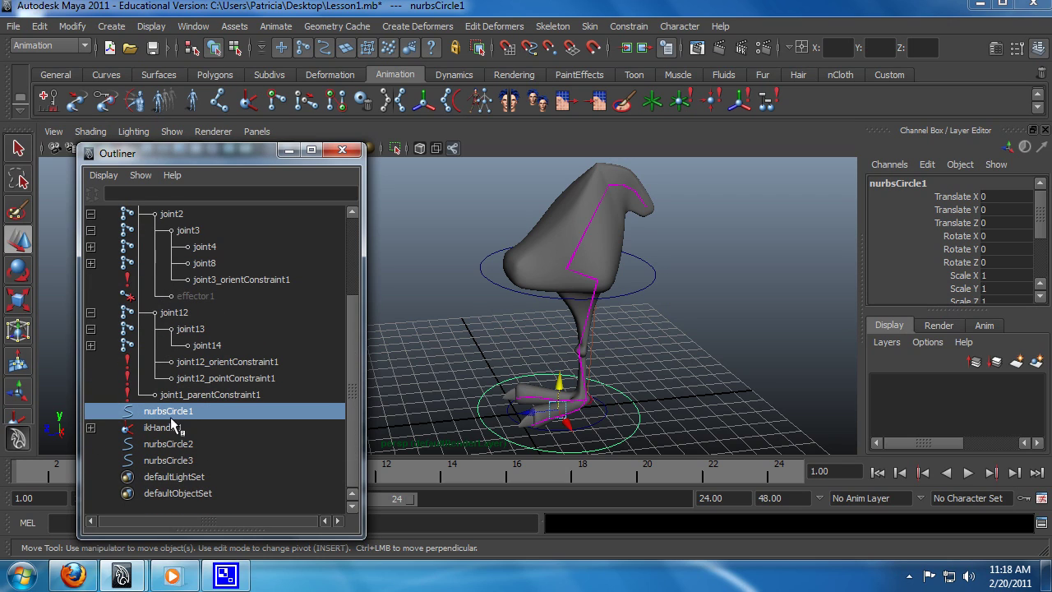
left_click(175, 445)
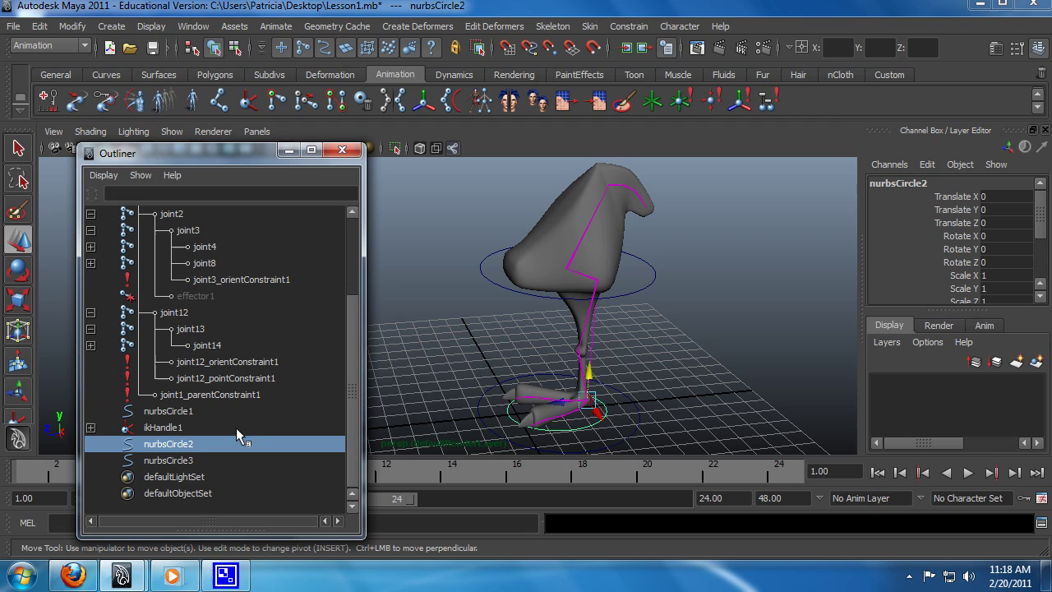
left_click(175, 460, "ctrl")
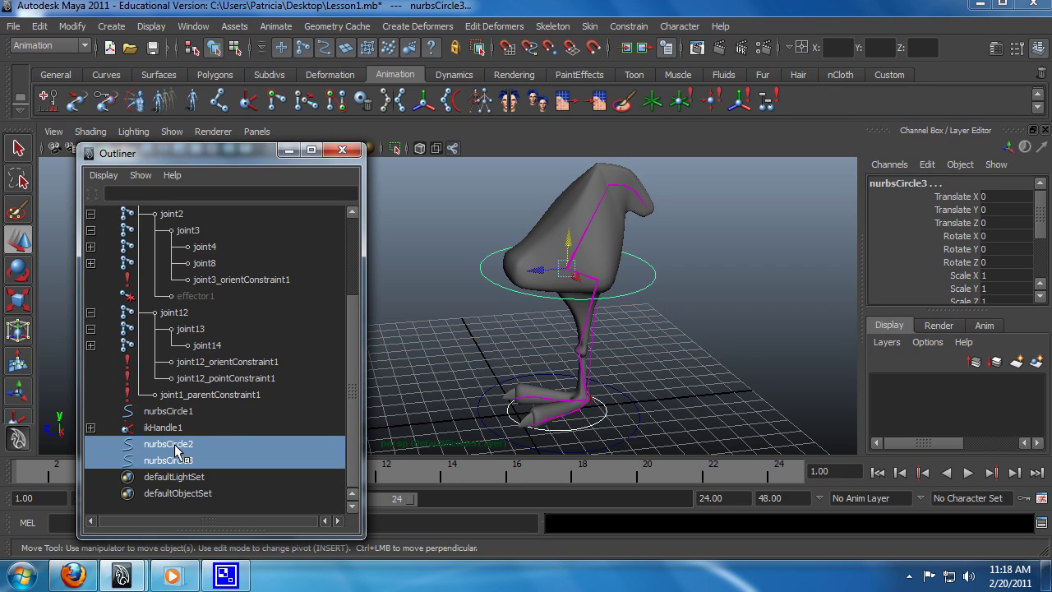
middle_click_drag(175, 448, 169, 413)
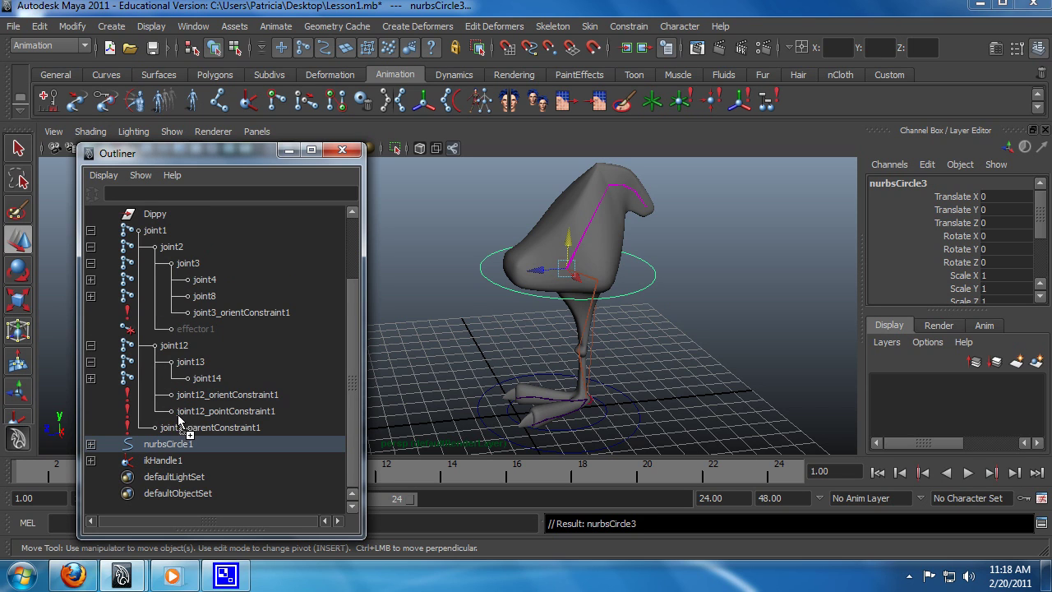
- Test the parented controls by moving nurbsCircle1 along Y, and undo the moves
left_click(164, 444)
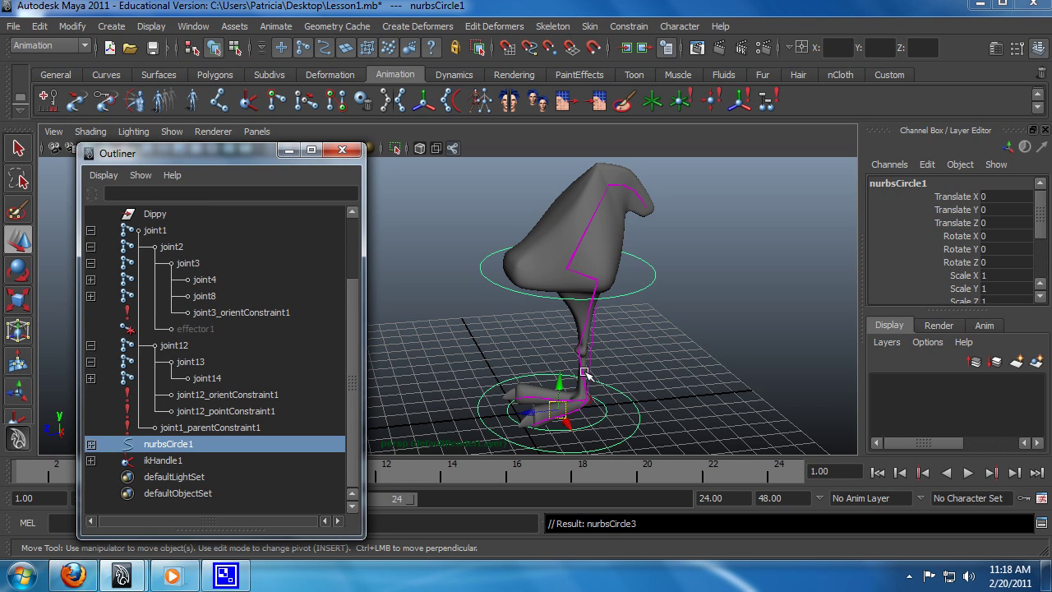
left_click_drag(562, 380, 573, 300)
left_click_drag(694, 288, 581, 290, "alt")
key("ctrl+z")
key("ctrl+z")
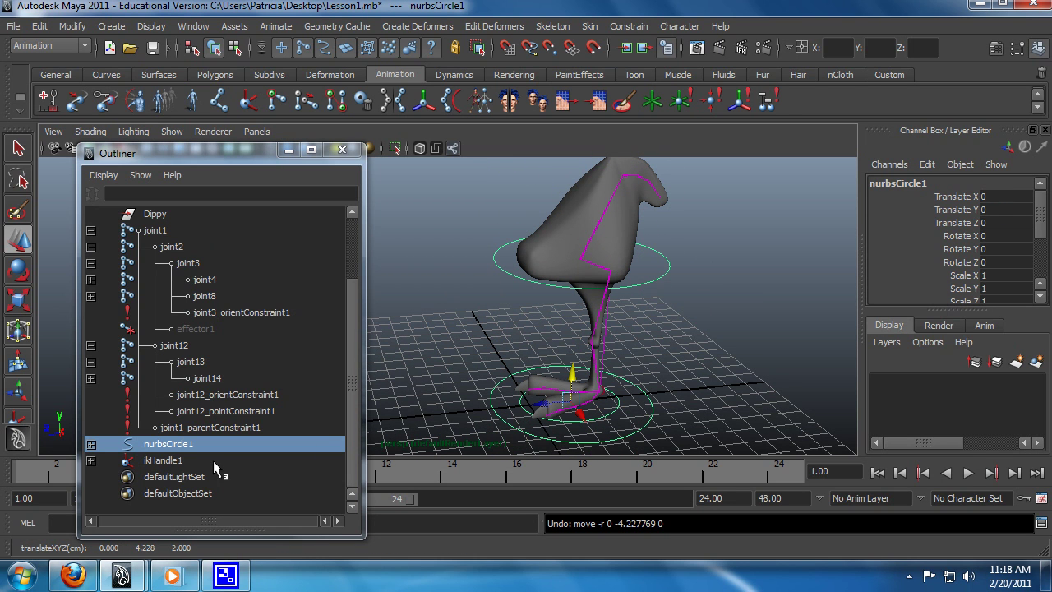
- Expand nurbsCircle1, raise its child nurbsCircle2 to about 2.5 in Y as a test, and undo the move
left_click(92, 443)
left_click(185, 460)
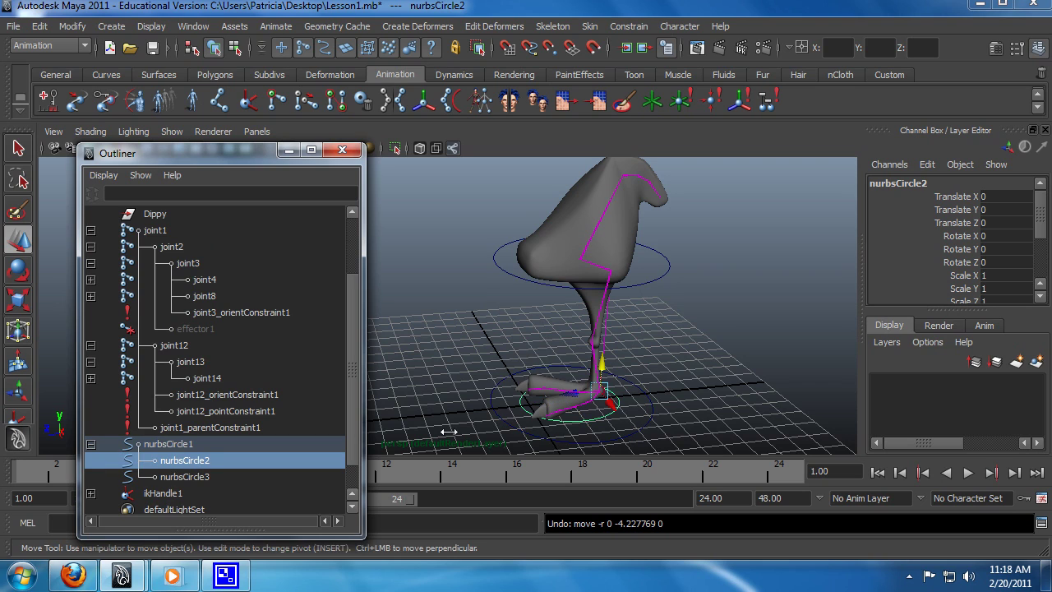
key("e")
left_click_drag(565, 382, 588, 316)
key("w")
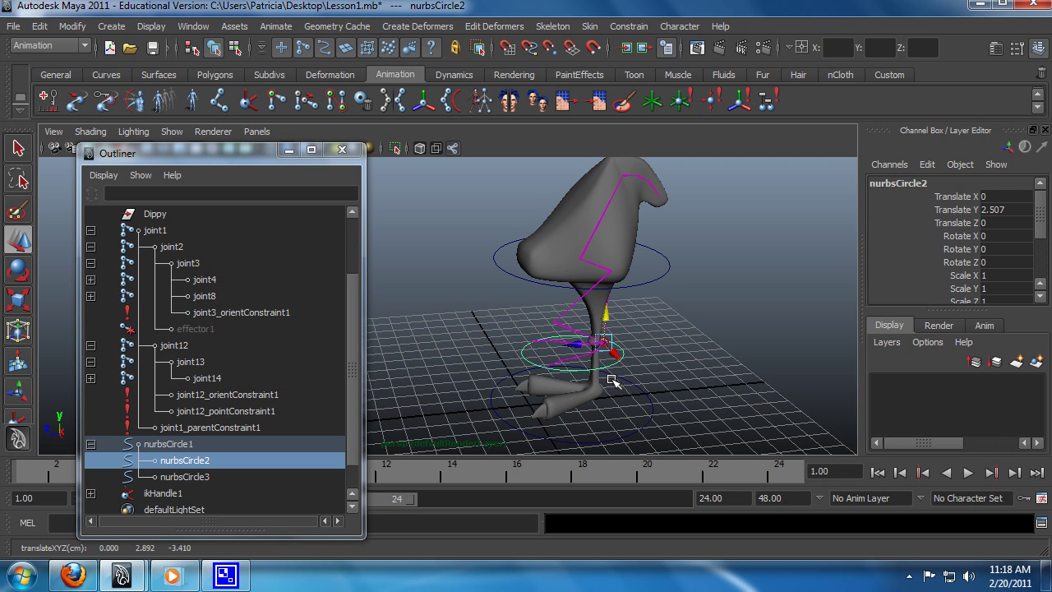
key("ctrl+z")
- Try moving the body control circle, nurbsCircle3, and undo the move
left_click_drag(506, 385, 590, 408, "alt")
left_click(648, 290)
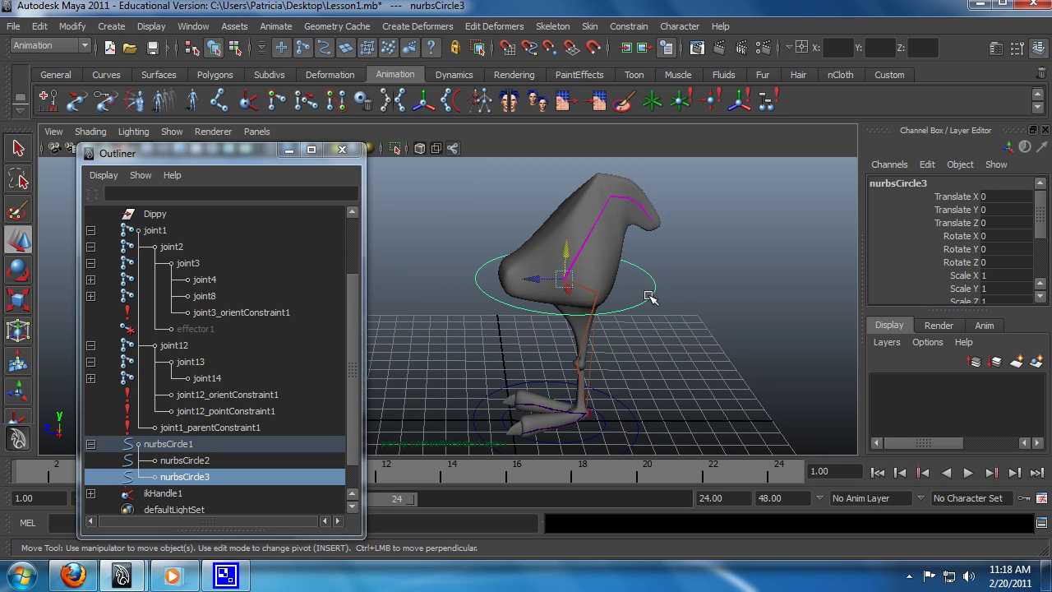
left_click_drag(566, 244, 552, 270)
key("ctrl+z")
- Try rotating the body control circle, nurbsCircle3, undo the rotations and clear the selection
key("e")
key("ctrl+z")
key("q")
key("e")
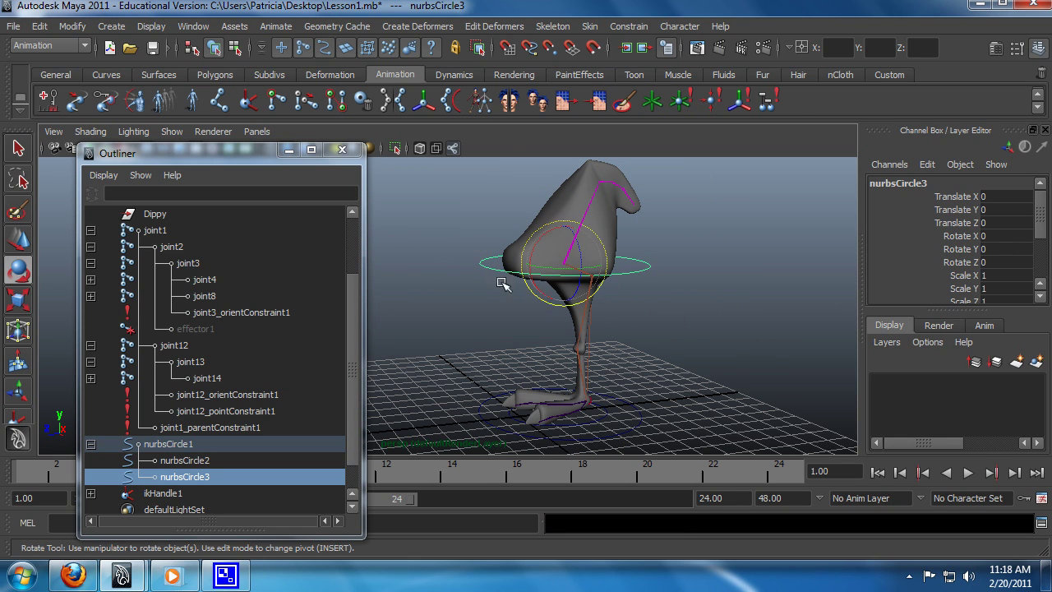
left_click_drag(557, 269, 666, 301)
key("ctrl+z")
key("ctrl+z")
key("ctrl+z")
key("q")
left_click(696, 375)
- Select the large ground circle, nurbsCircle1, and review the scene hierarchy in the Outliner from its first item
left_click_drag(697, 375, 601, 346, "alt")
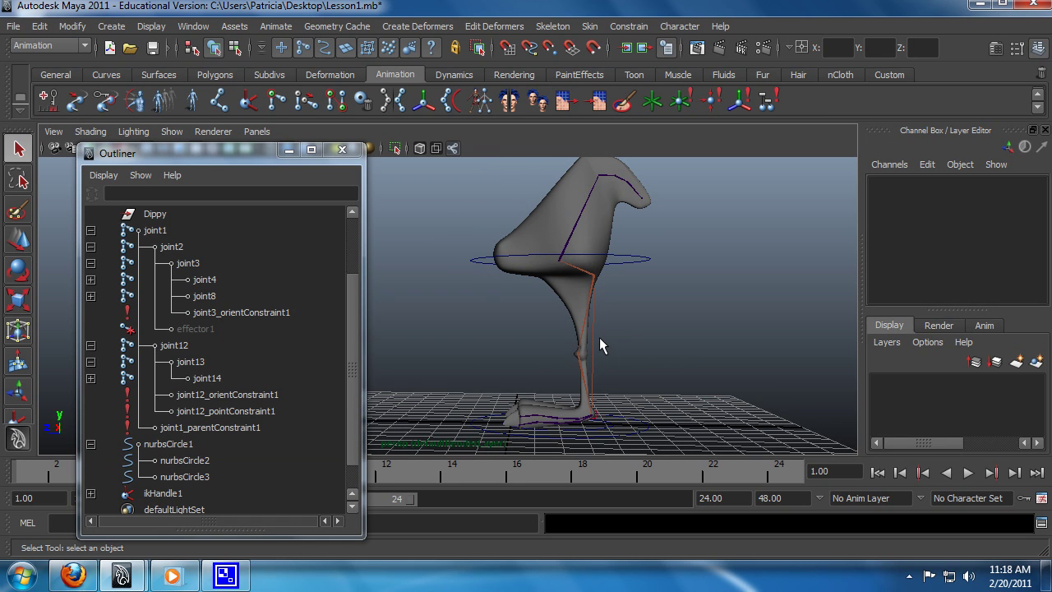
left_click_drag(640, 320, 674, 312, "alt")
left_click(660, 382)
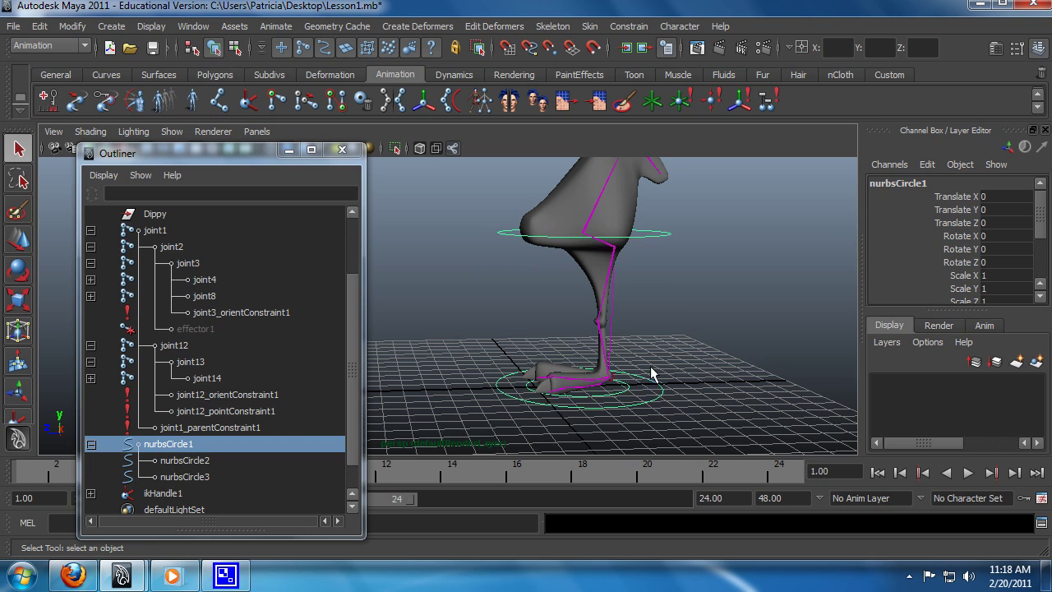
left_click_drag(607, 399, 641, 387, "alt")
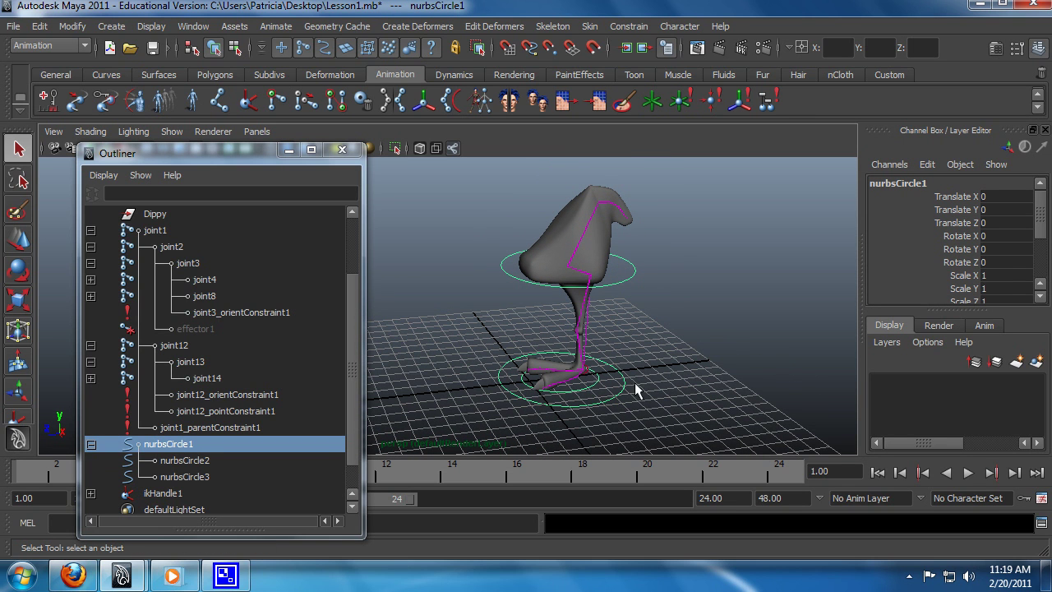
left_click_drag(349, 423, 366, 291)
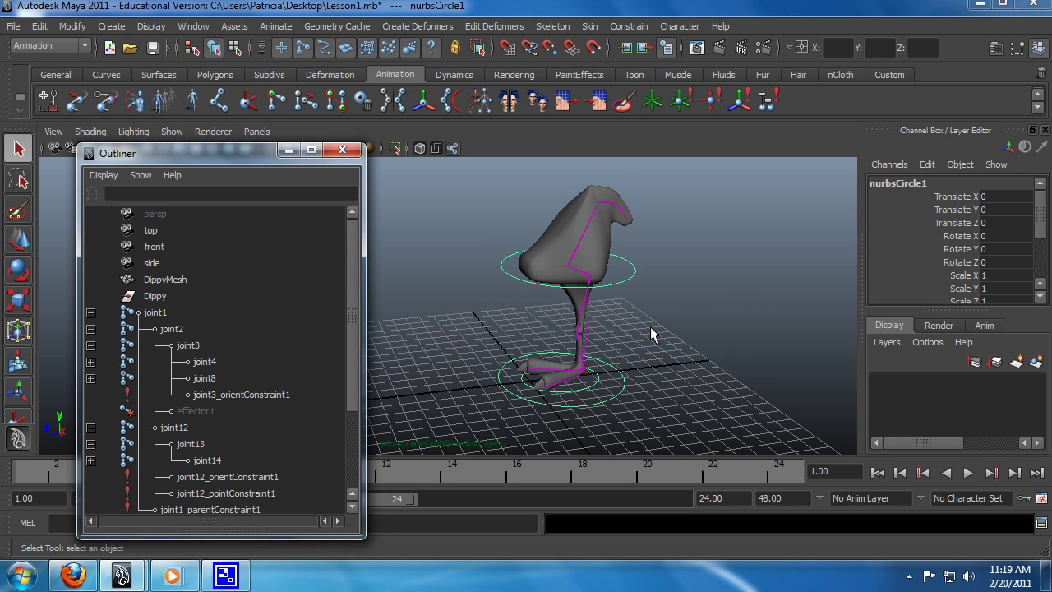
- Raise the foot control nurbsCircle2 to about 1.6 in Y, inspect the knee joint against the leg mesh, and undo the move
left_click_drag(658, 335, 629, 343, "alt")
right_click_drag(628, 341, 698, 345, "alt")
middle_click_drag(698, 346, 762, 299, "alt")
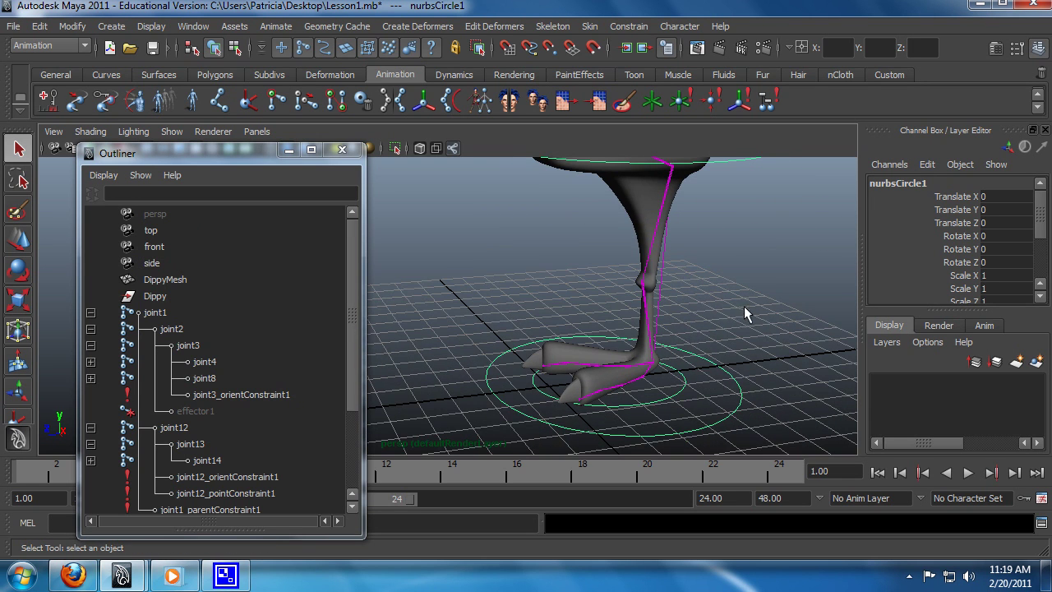
left_click_drag(762, 299, 672, 376, "alt")
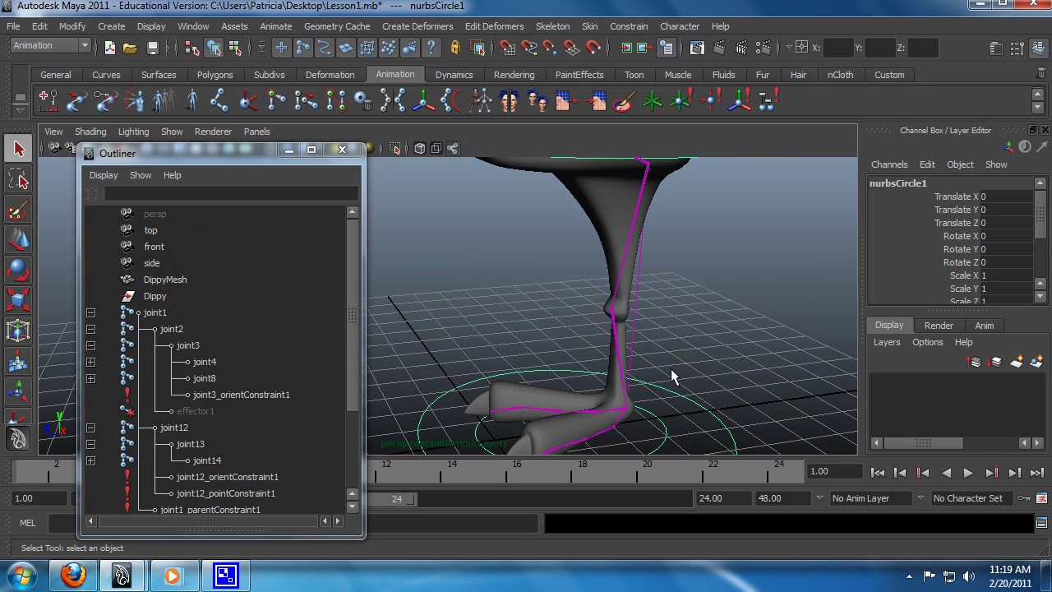
left_click(663, 432)
key("w")
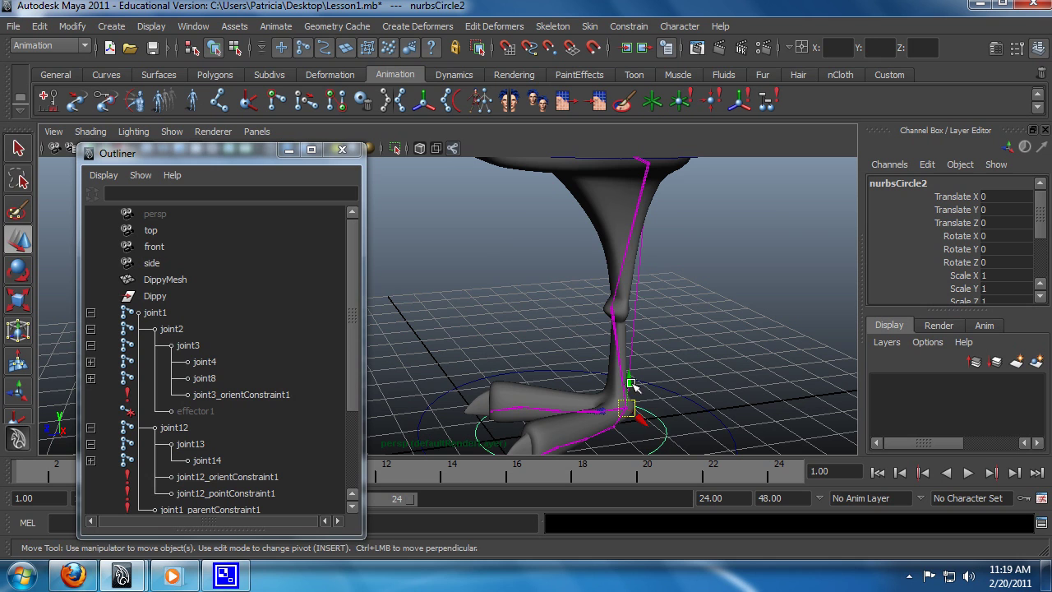
left_click_drag(635, 388, 634, 321)
left_click_drag(496, 342, 566, 336, "alt")
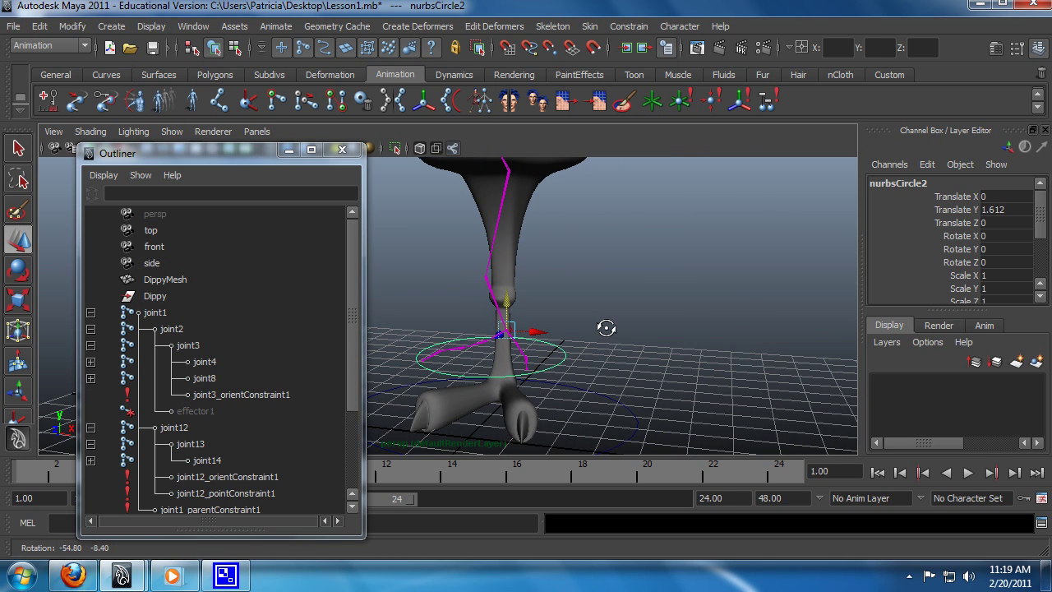
left_click_drag(461, 349, 658, 305, "alt")
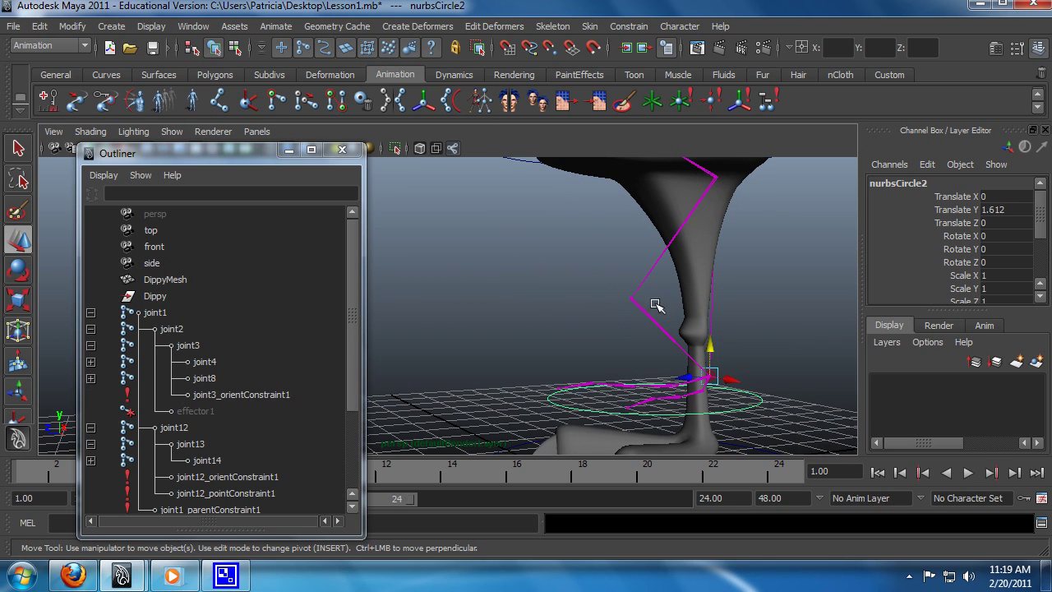
left_click_drag(559, 308, 542, 336, "alt")
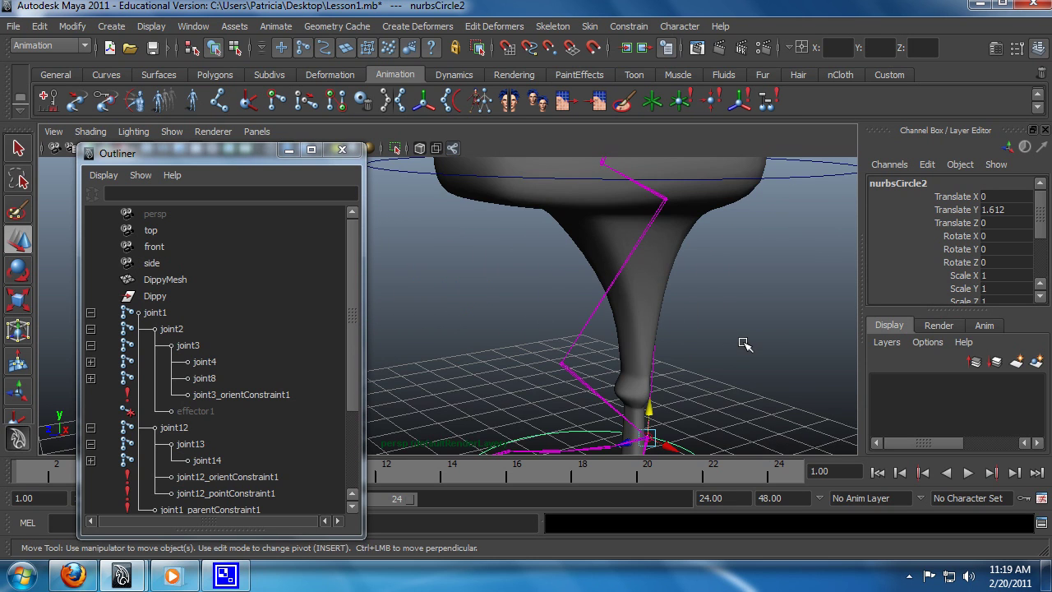
left_click_drag(745, 345, 578, 346, "alt")
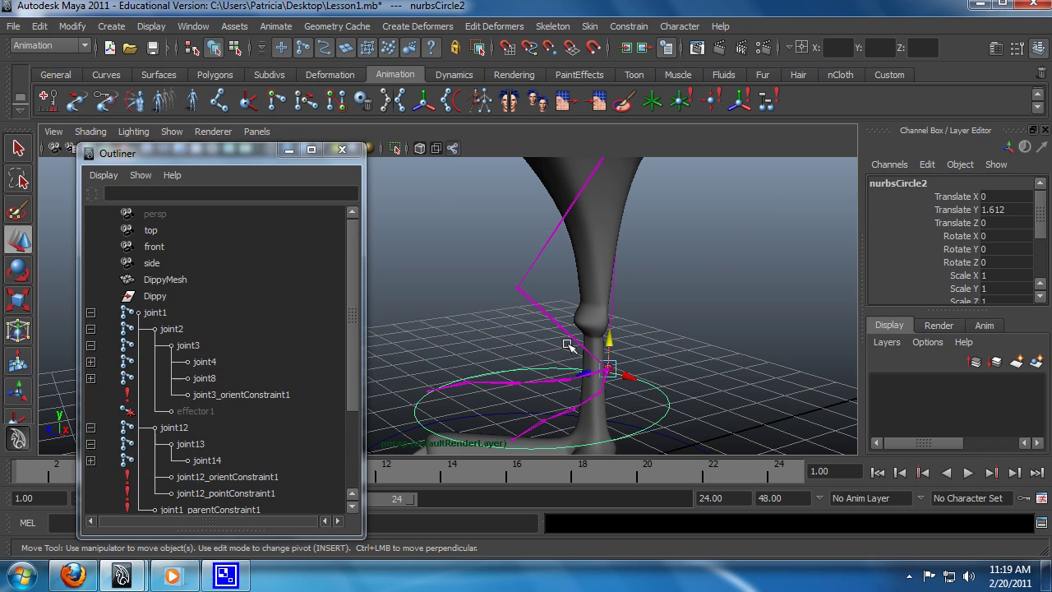
key("ctrl+z")
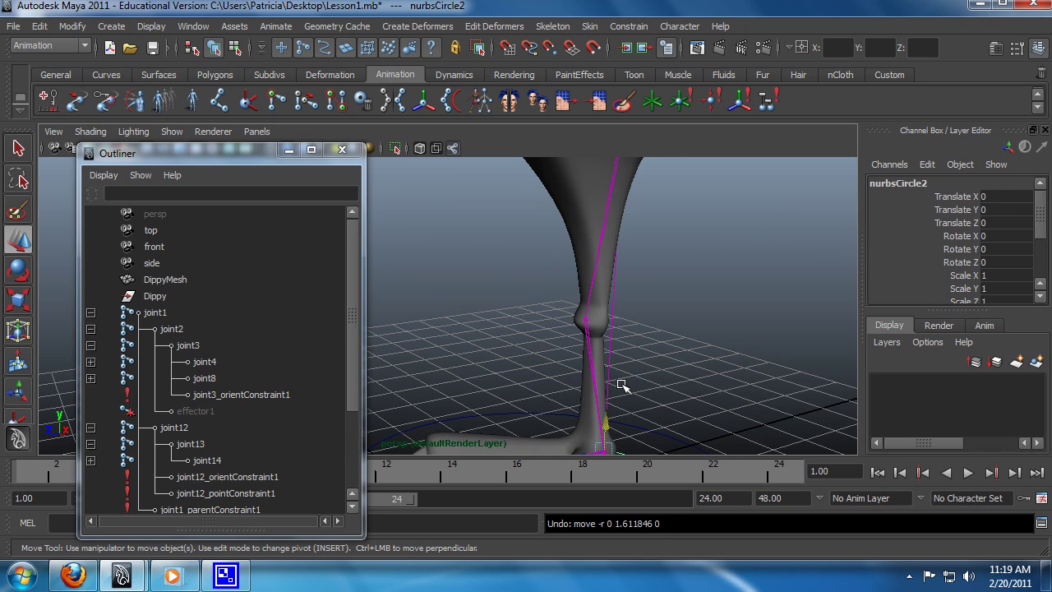
- Select ikHandle1 in the scene hierarchy and shift the Outliner away from the character
key("bracketleft")
left_click_drag(349, 337, 350, 415)
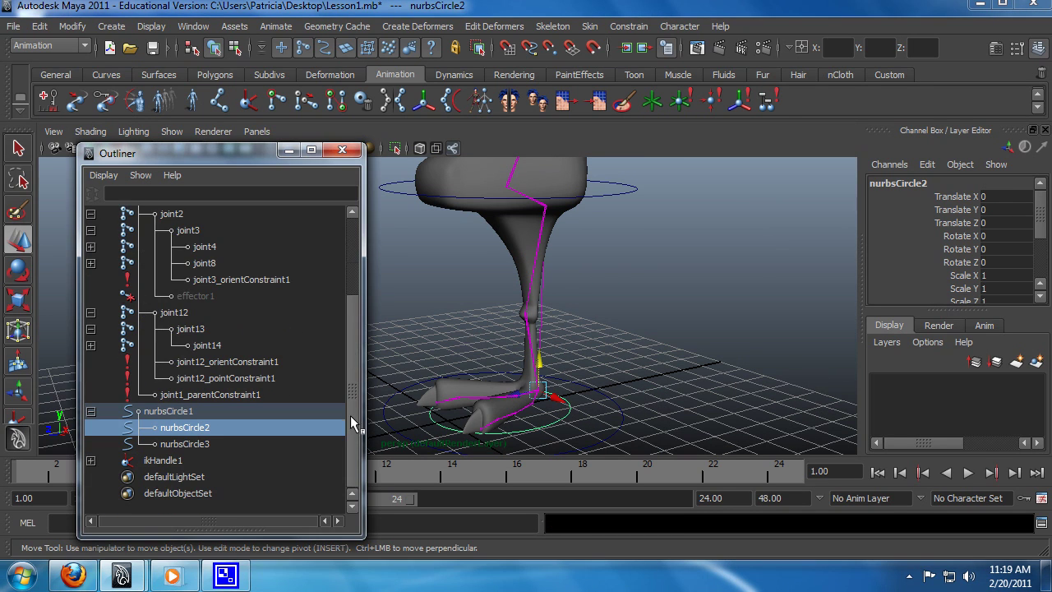
key("q")
left_click(164, 461)
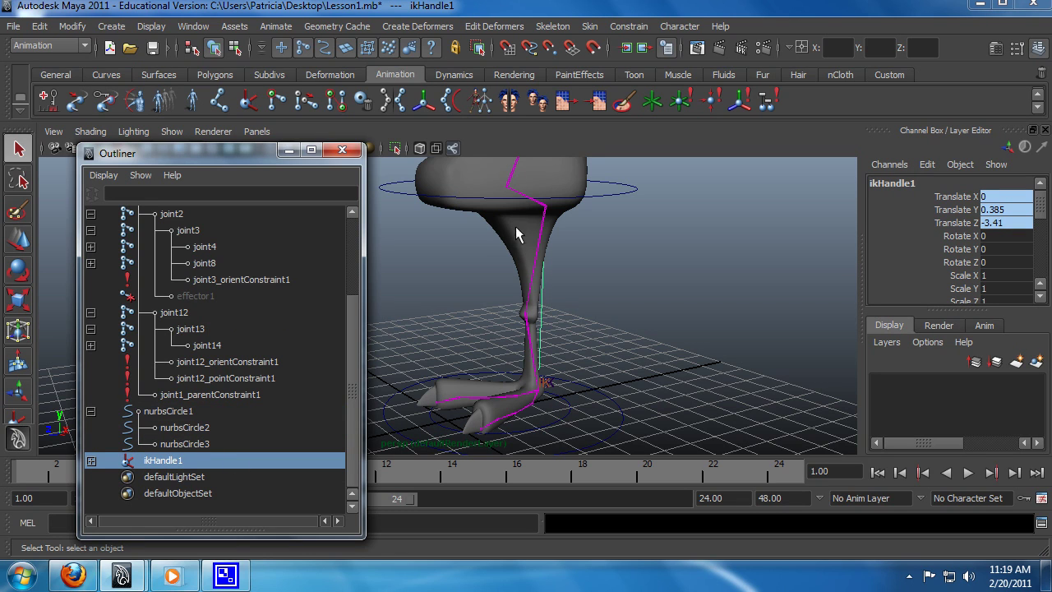
left_click_drag(109, 158, 86, 414)
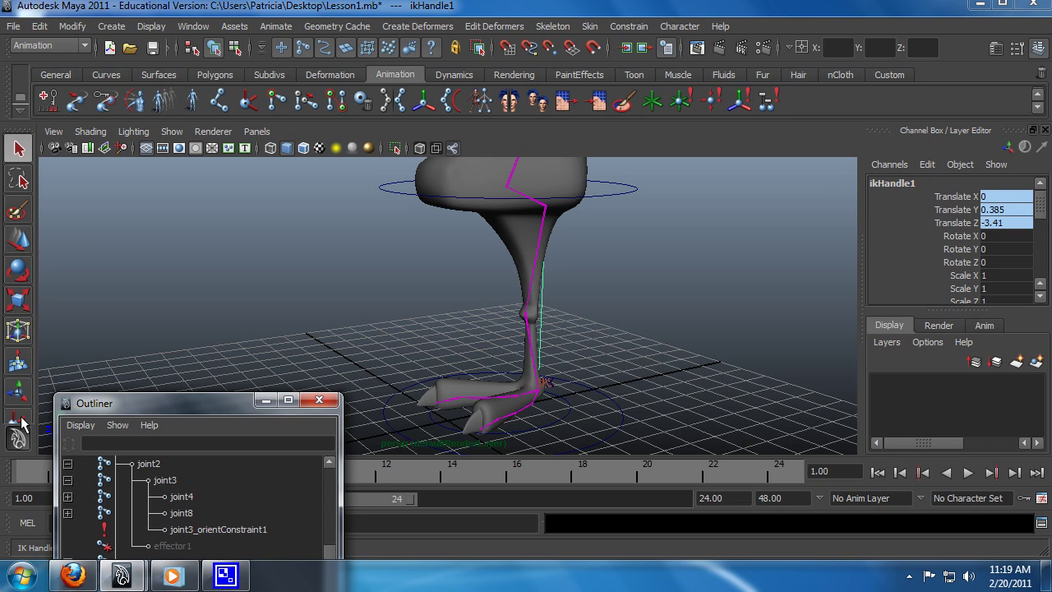
- Display the IK Handle Tool's settings to check its current solver, and close the Attribute Editor in favour of the Channel Box
left_click(996, 49)
left_click(1016, 50)
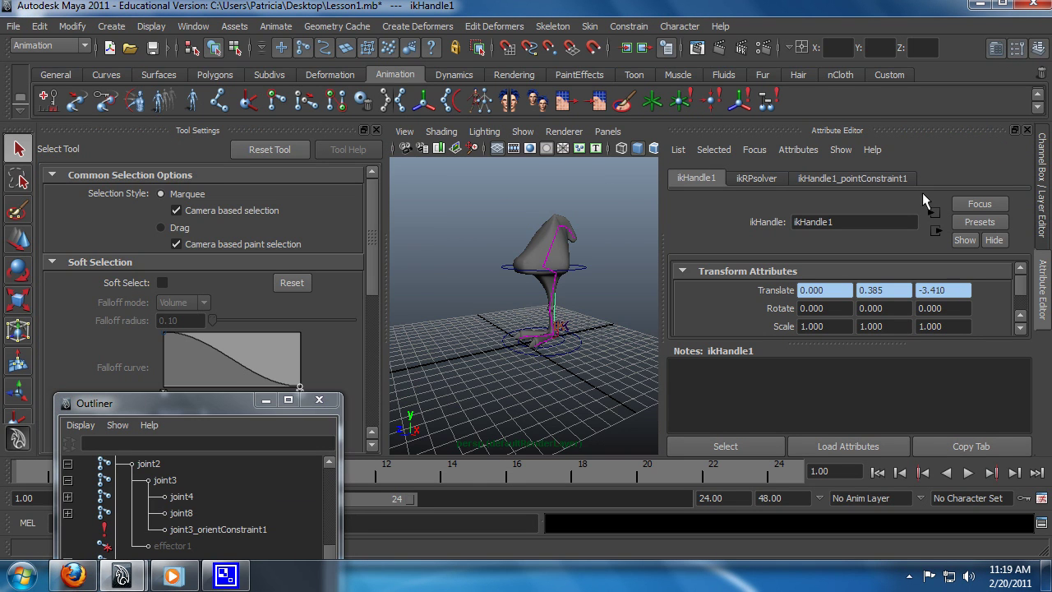
left_click_drag(134, 406, 372, 535)
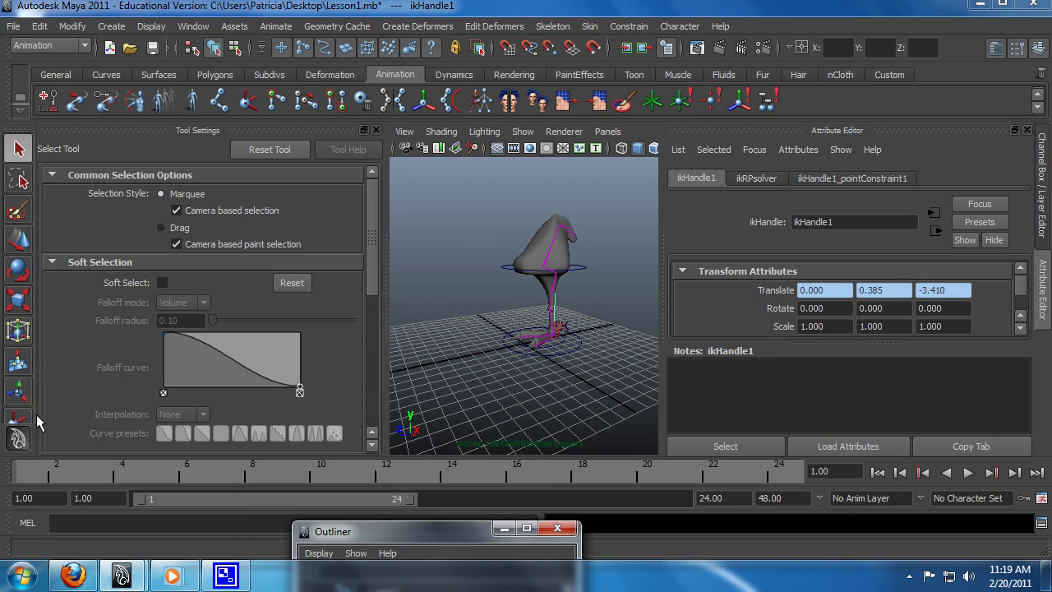
left_click(247, 101)
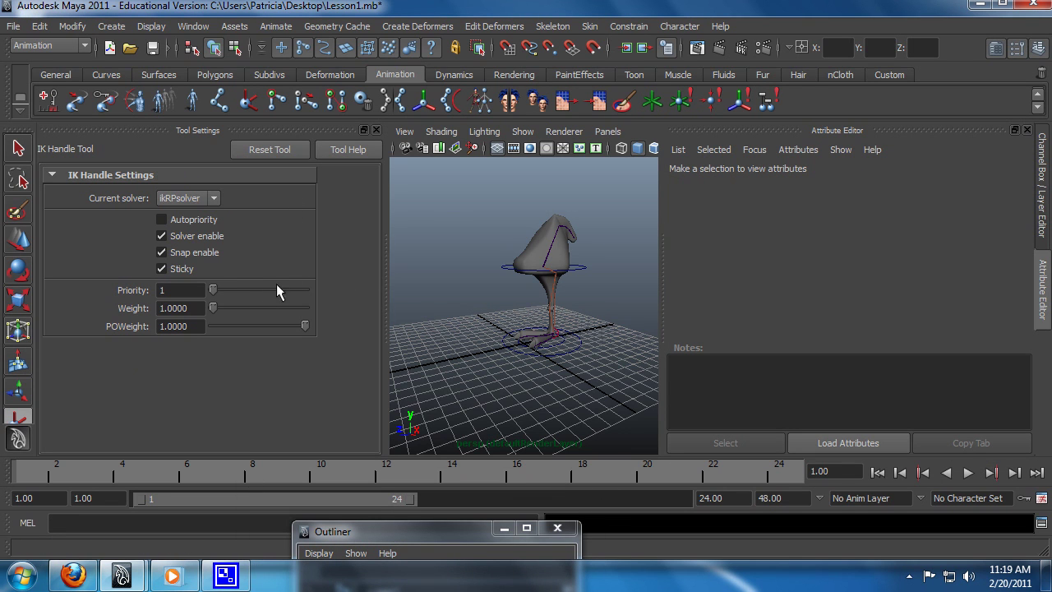
scroll(475, 330, "up", 3)
scroll(574, 300, "down", 4)
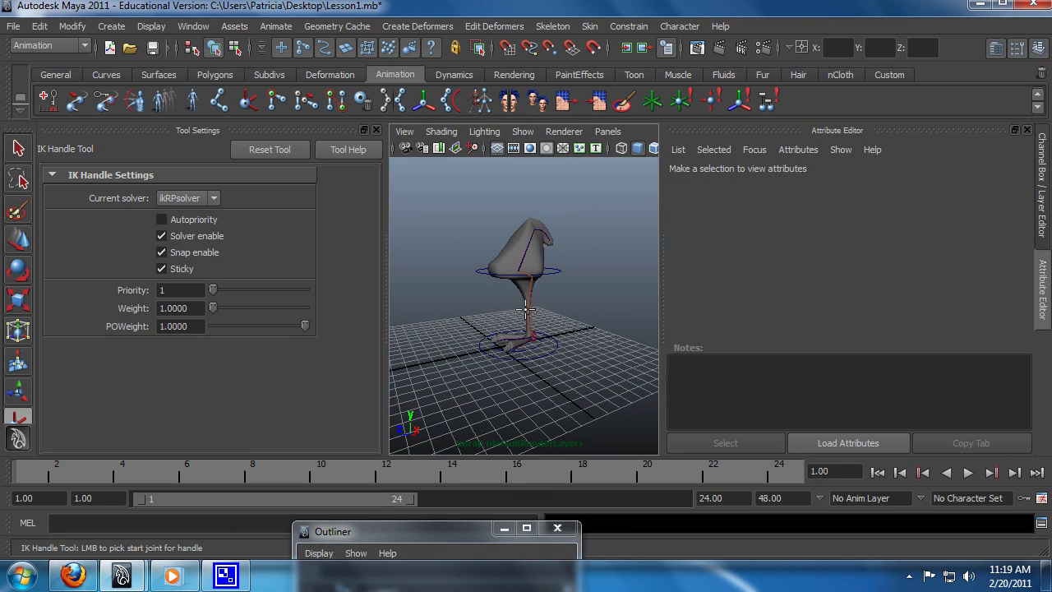
middle_click_drag(522, 306, 549, 307, "alt")
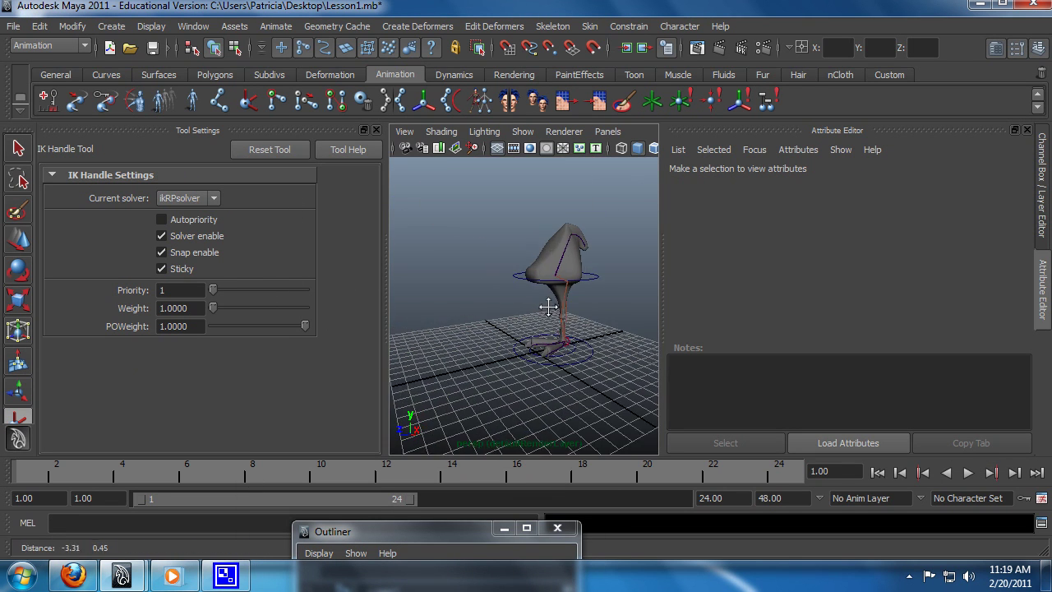
left_click(1028, 131)
scroll(634, 277, "up", 2)
scroll(634, 277, "down", 1)
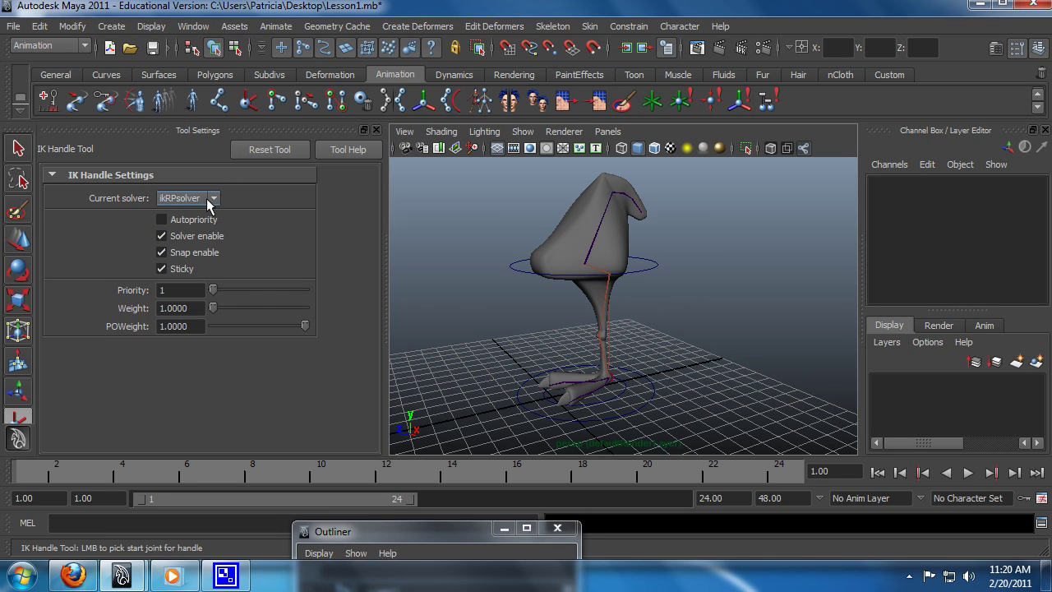
mouse_move(668, 375)
left_mouse_down("alt")
mouse_move(679, 369)
mouse_move(655, 367)
left_mouse_up("alt")
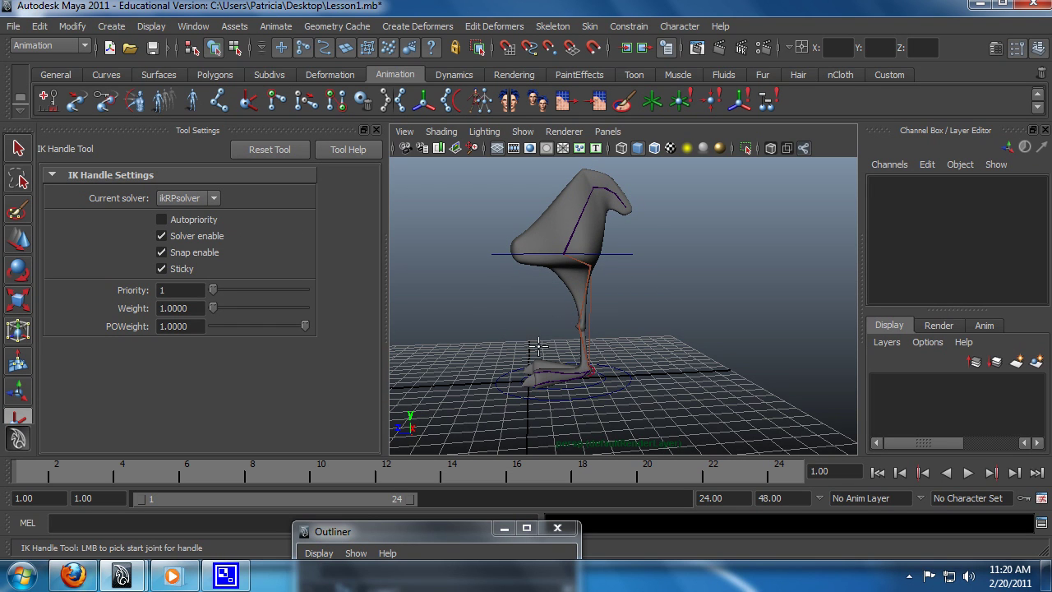
- Select the IK handle at the ankle and examine the leg's joint chain and knee from several angles
key("q")
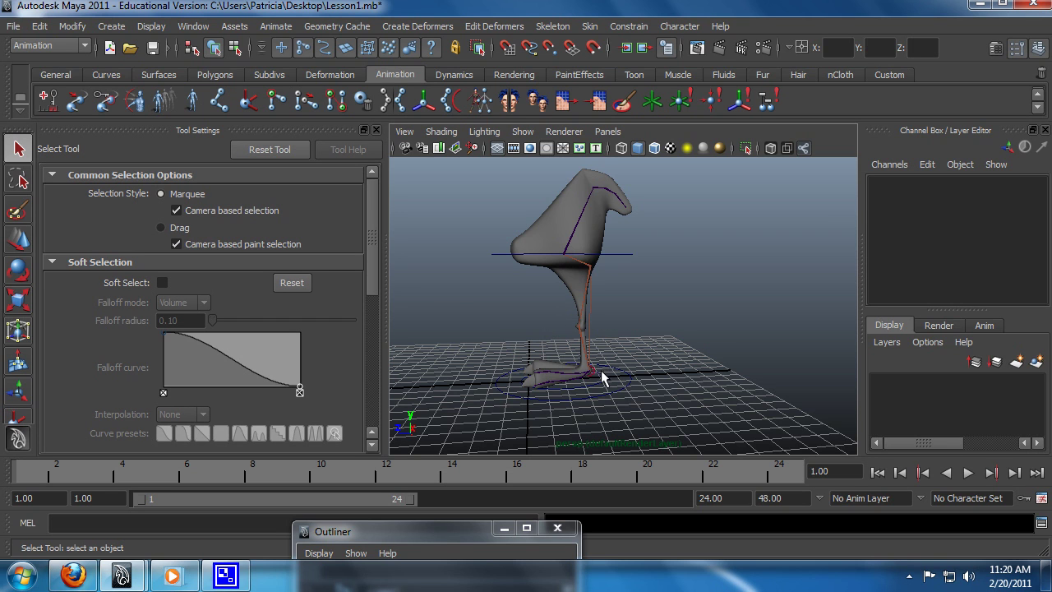
left_click_drag(598, 380, 570, 376, "alt")
left_click(584, 375)
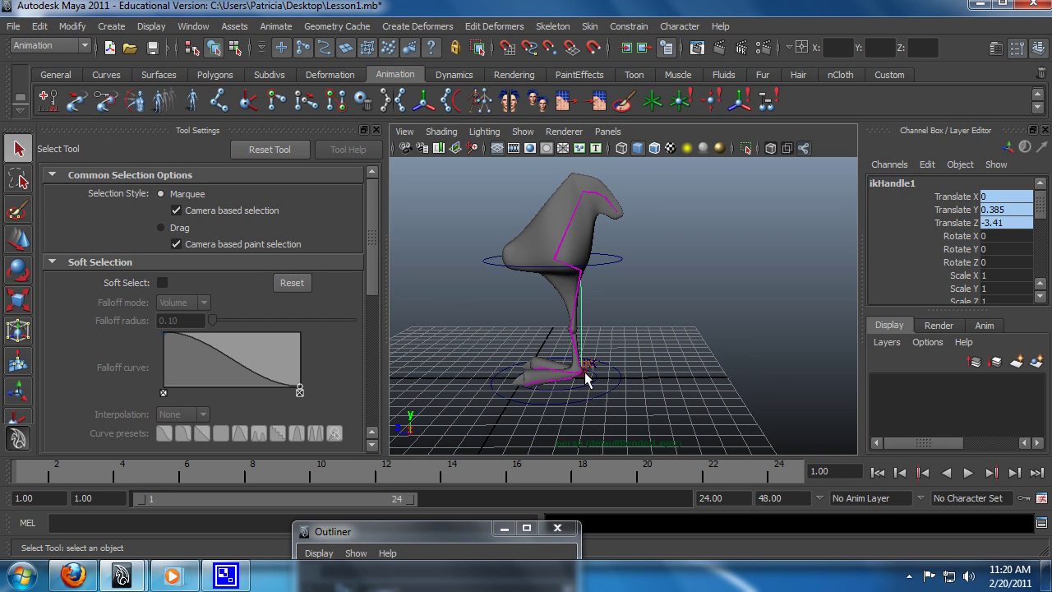
right_click_drag(587, 387, 700, 335, "alt")
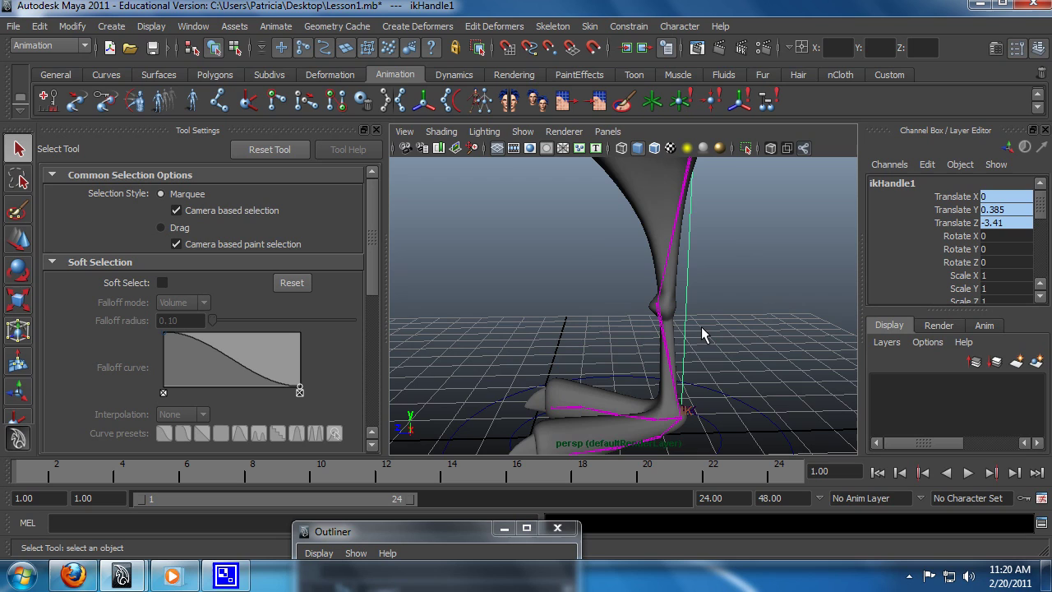
left_click_drag(715, 337, 682, 325, "alt")
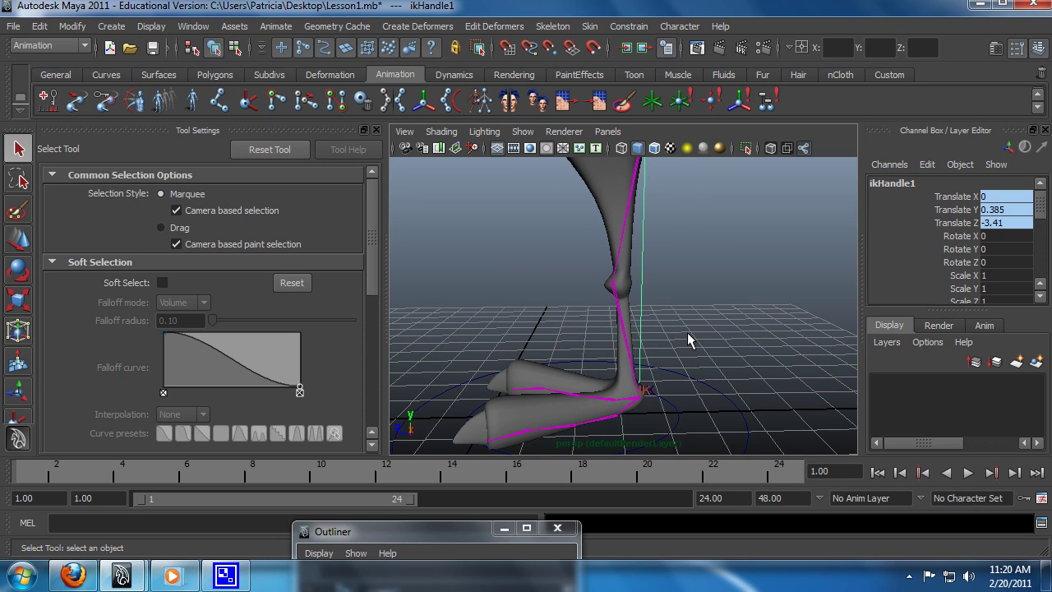
left_click_drag(553, 296, 627, 301, "alt")
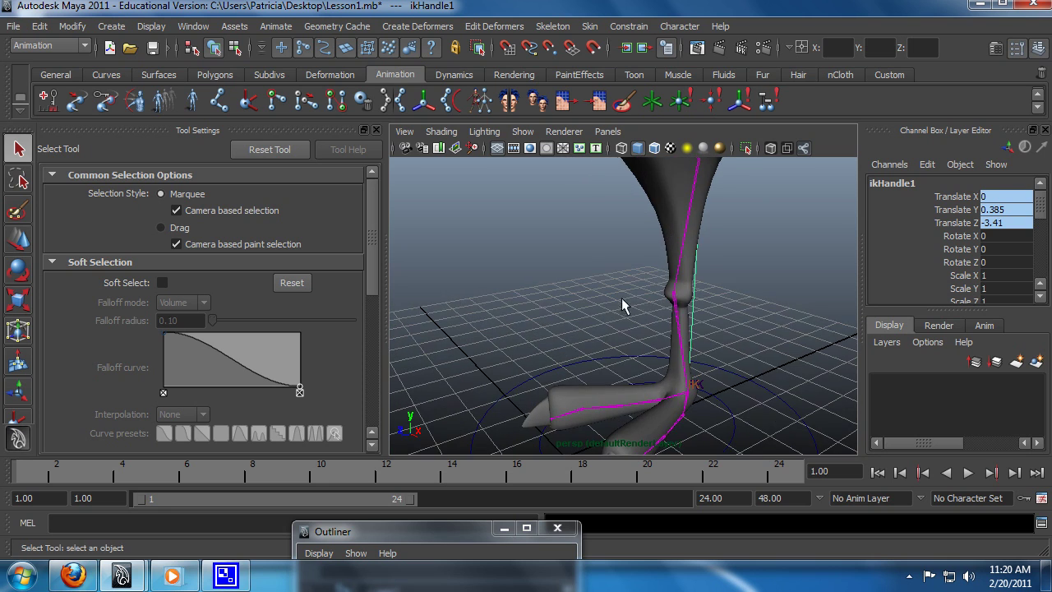
left_click_drag(752, 300, 628, 312, "alt")
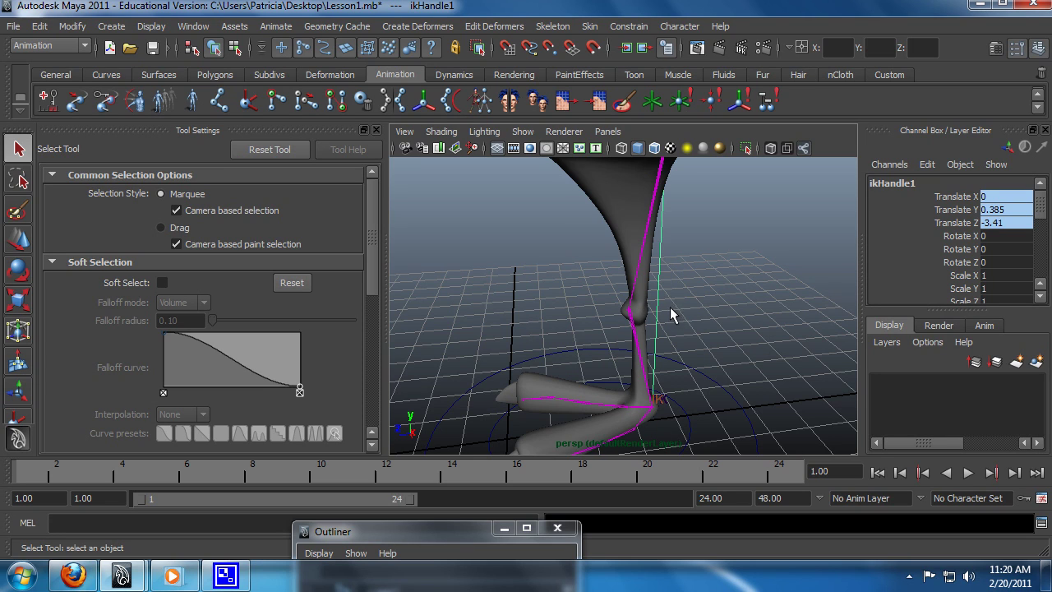
scroll(662, 339, "down", 2)
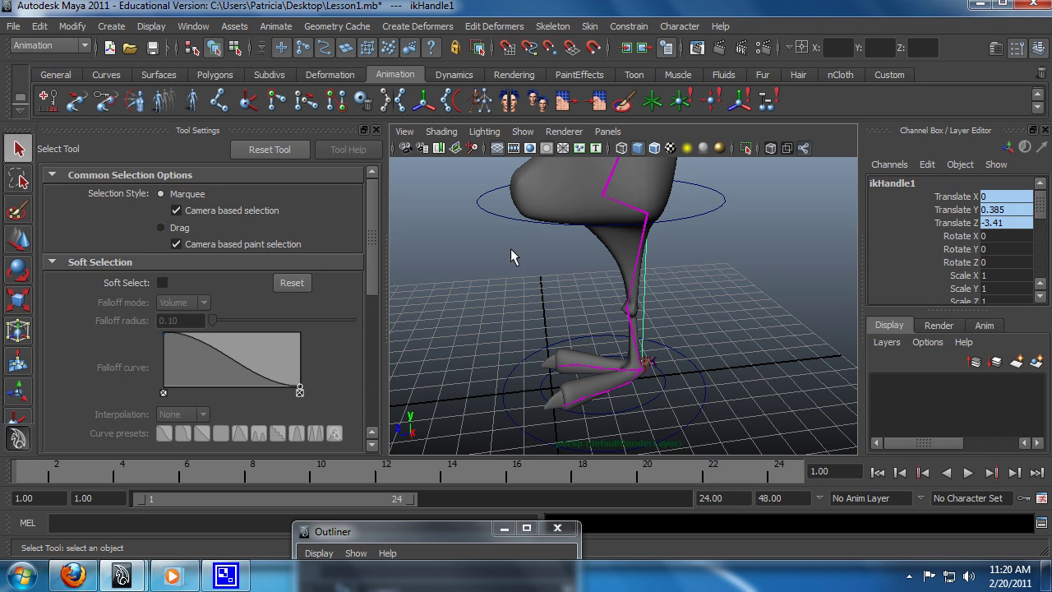
left_click_drag(532, 220, 637, 243, "alt")
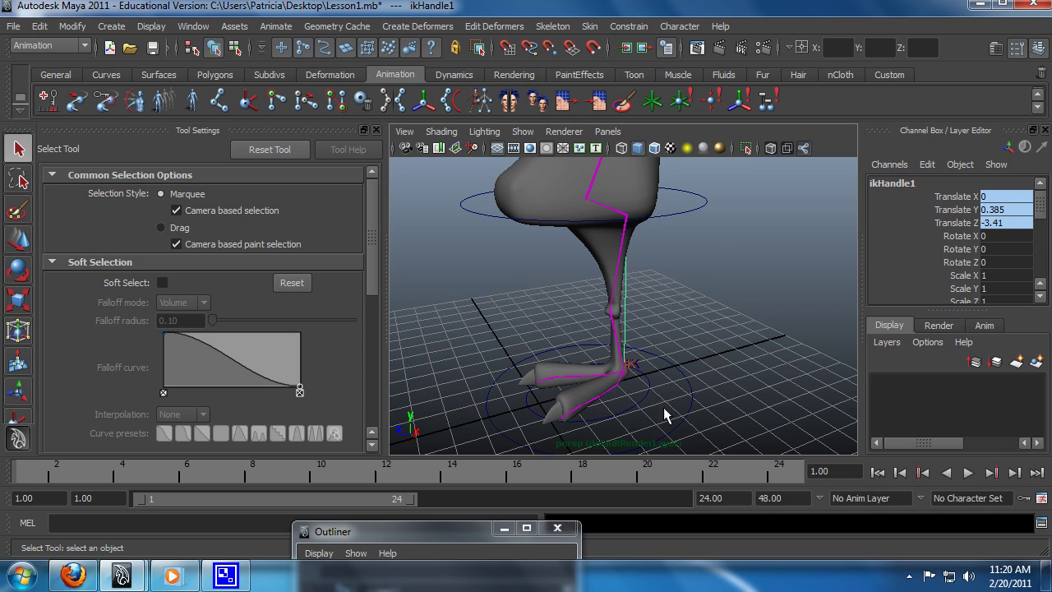
- Create a locator at the origin and raise it with snapping to Translate Y 3, in front of the knee
left_click(641, 391)
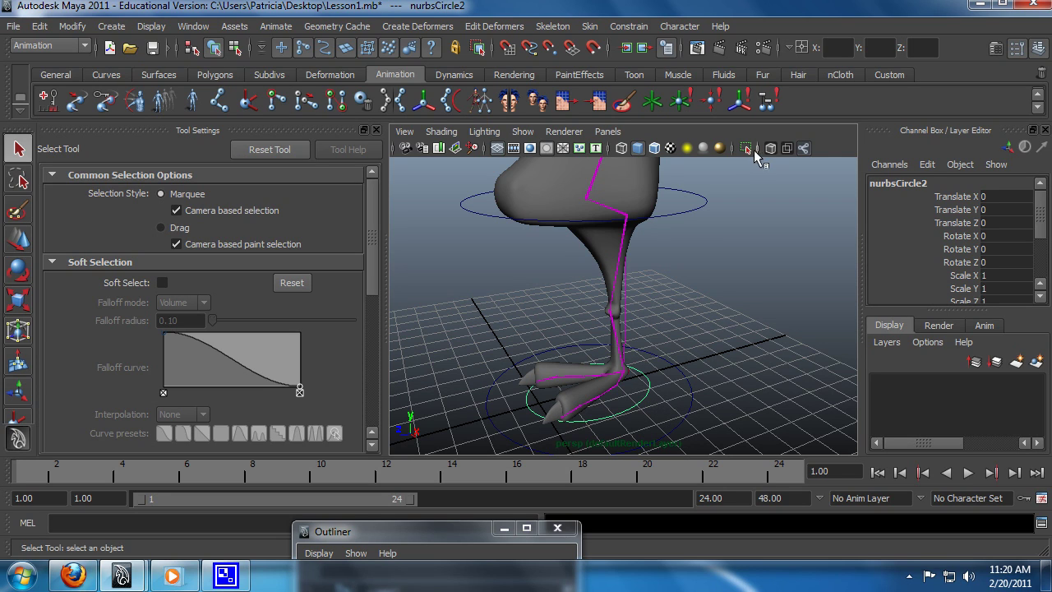
left_click(653, 102)
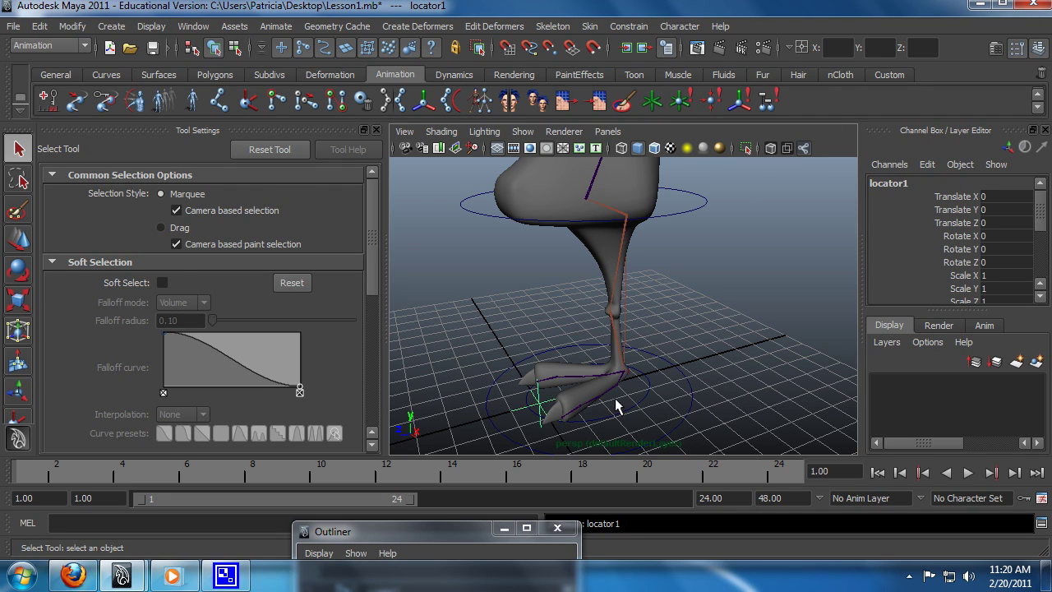
key("w")
middle_click_drag(619, 406, 578, 343)
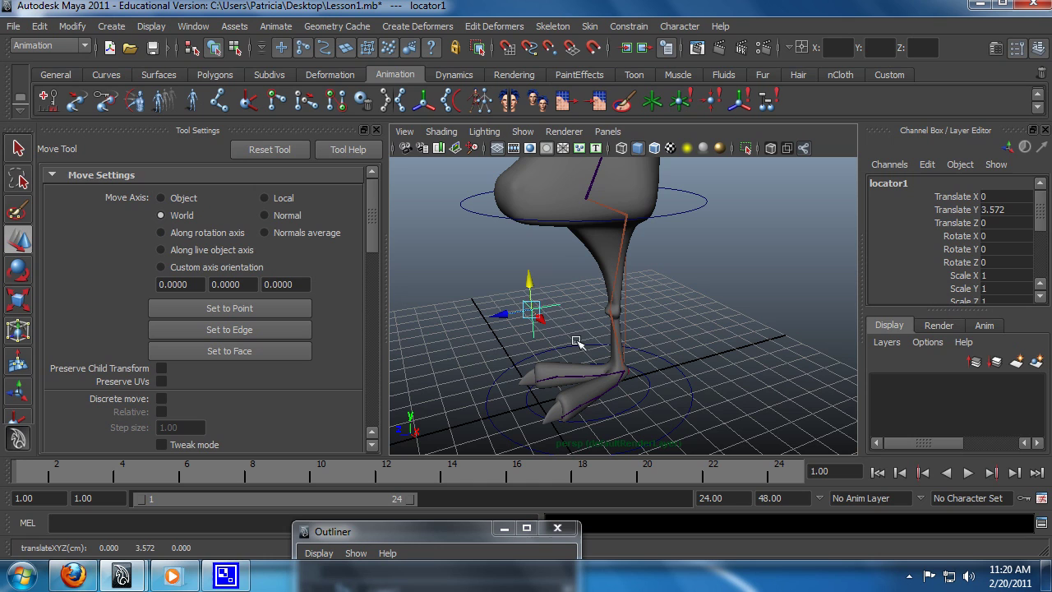
key("v")
mouse_move(530, 289)
middle_mouse_down()
mouse_move(544, 349)
mouse_move(540, 295)
middle_mouse_up()
left_click_drag(669, 387, 612, 359, "alt")
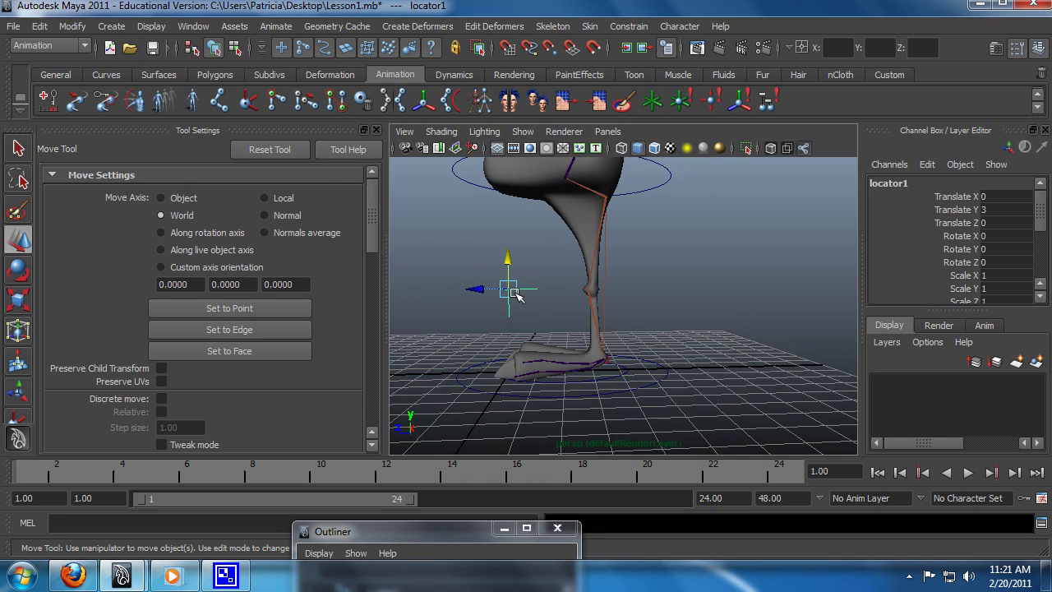
key("q")
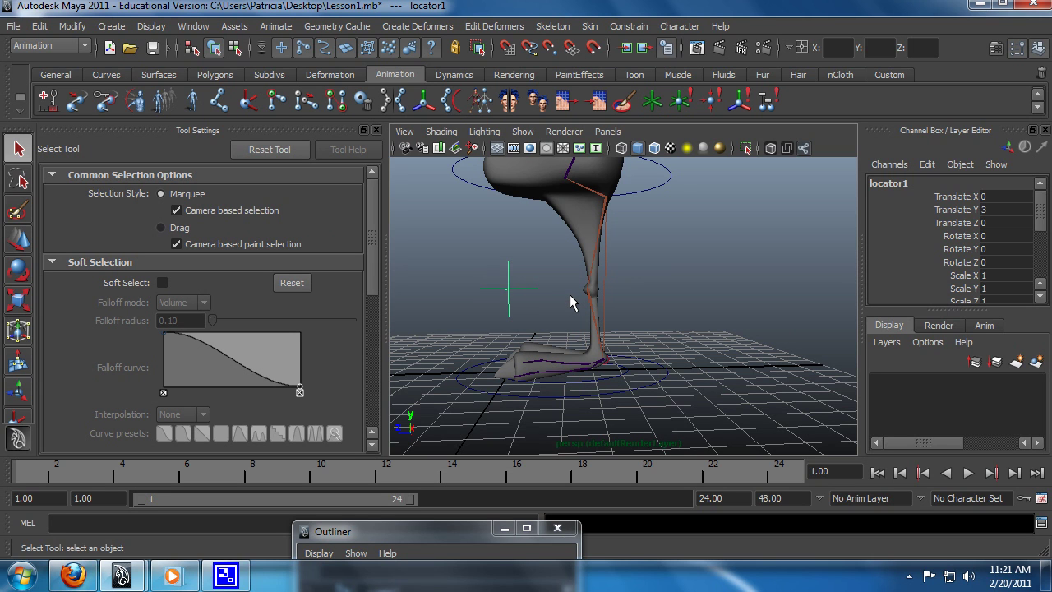
- Bring the Outliner back into view, locate locator1 in it, and freeze the locator's transformations
left_click_drag(544, 306, 559, 343, "alt")
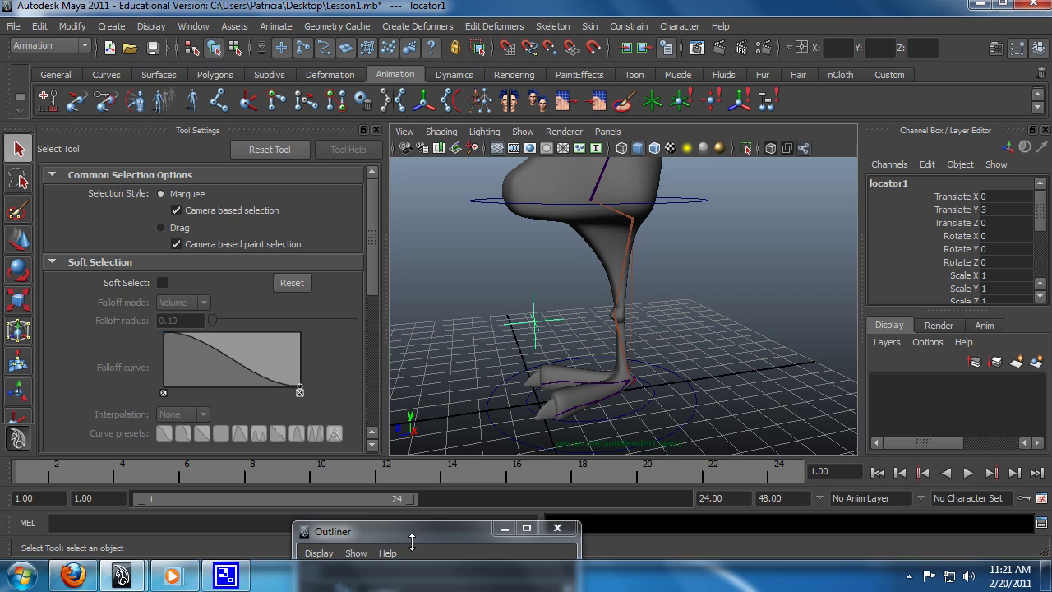
left_click_drag(412, 541, 192, 97)
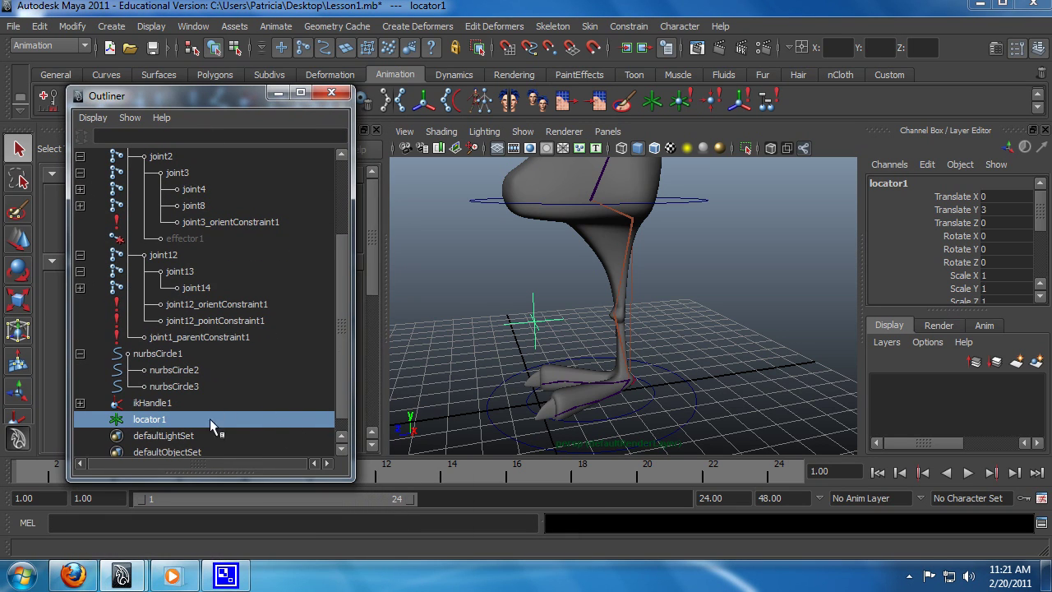
left_click_drag(344, 360, 343, 385)
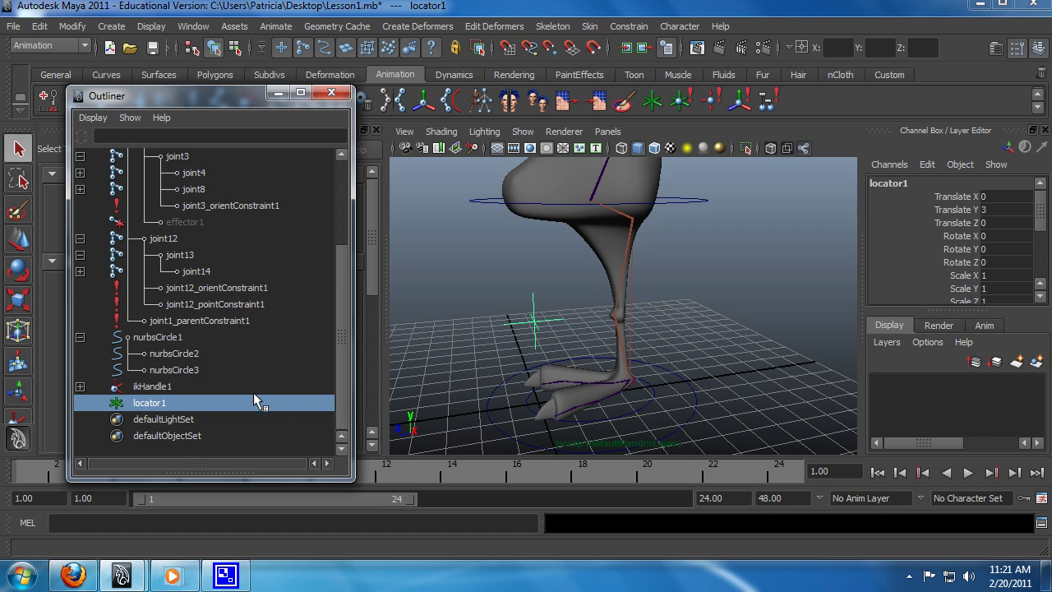
left_click(84, 30)
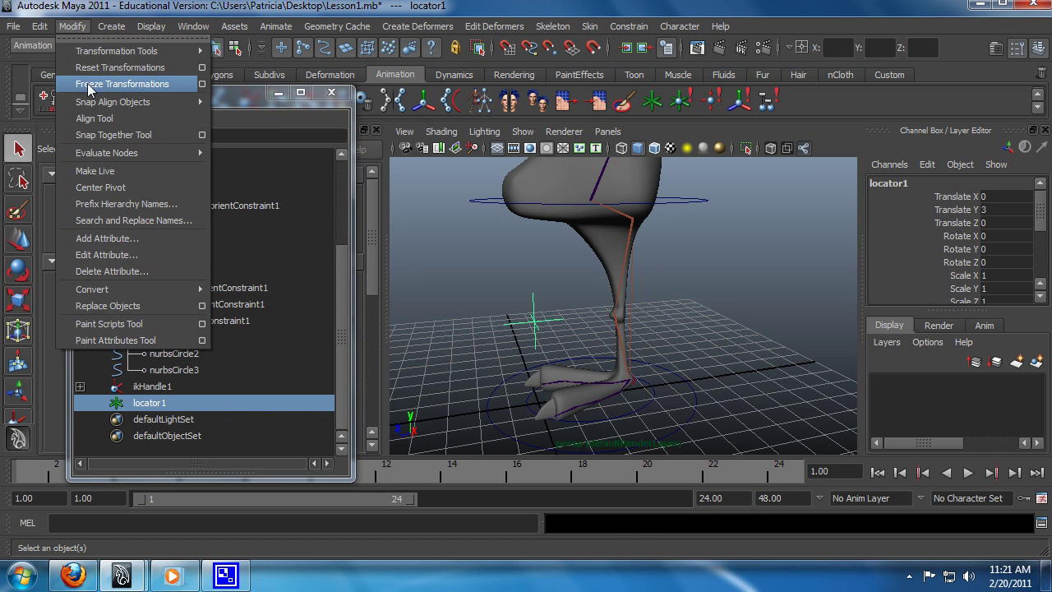
left_click(122, 84)
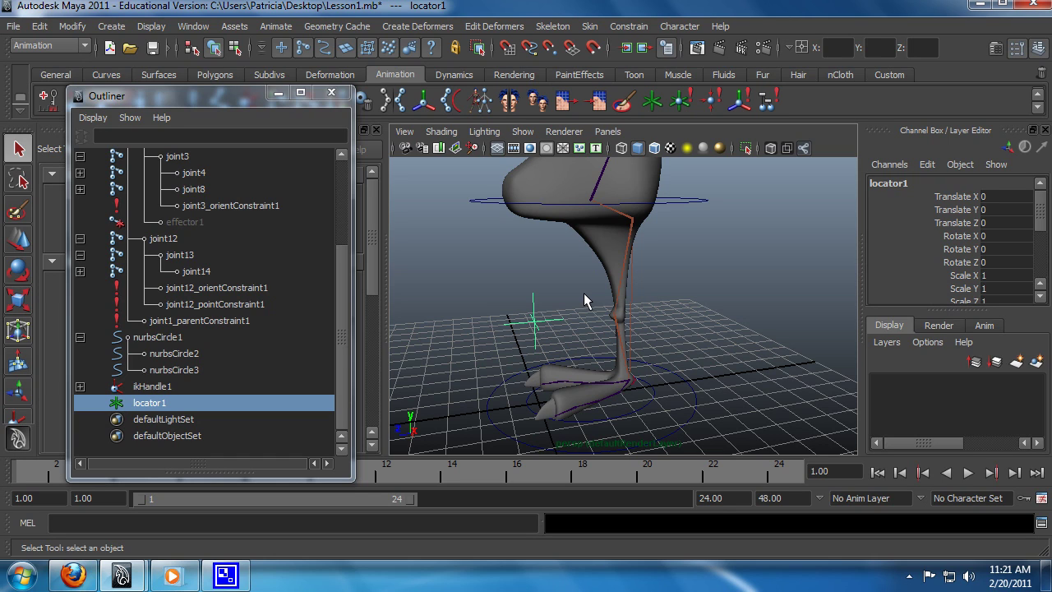
- Add ikHandle1 to the locator selection, apply a Pole Vector constraint, and inspect the link to the leg
left_click(153, 387, "ctrl")
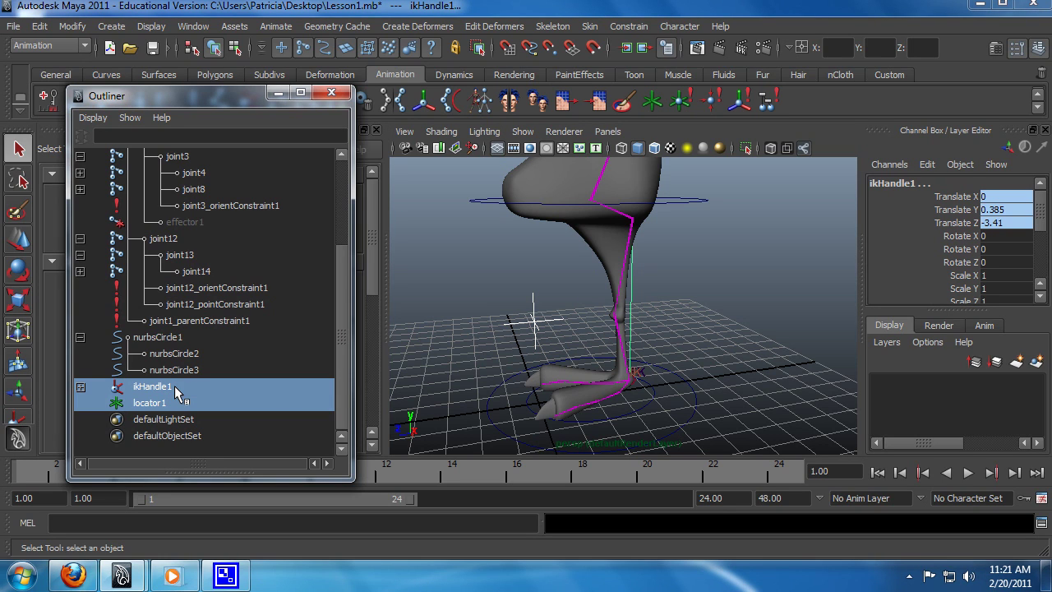
left_click(630, 27)
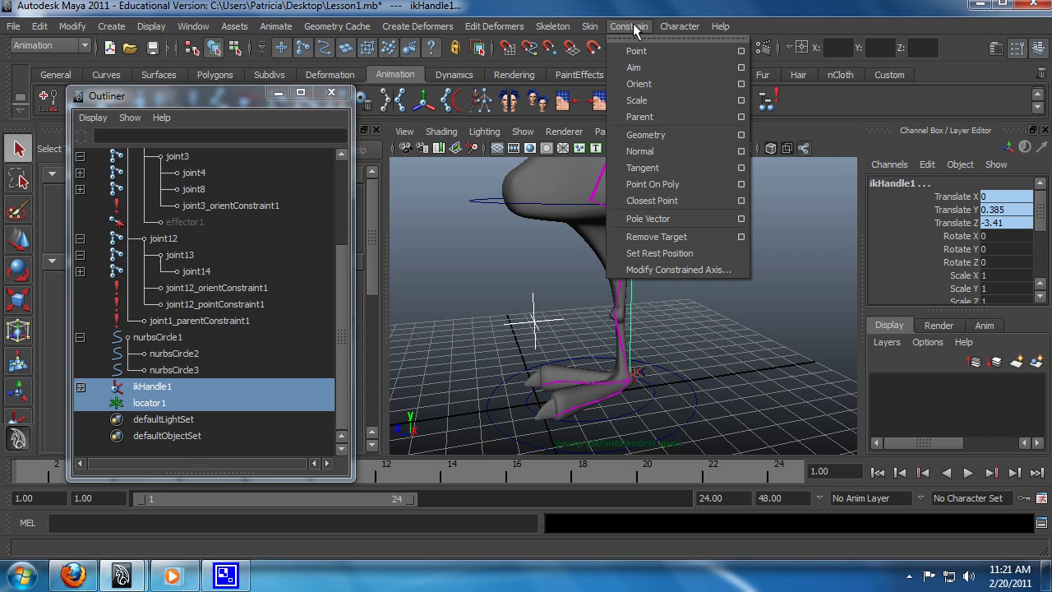
left_click(654, 222)
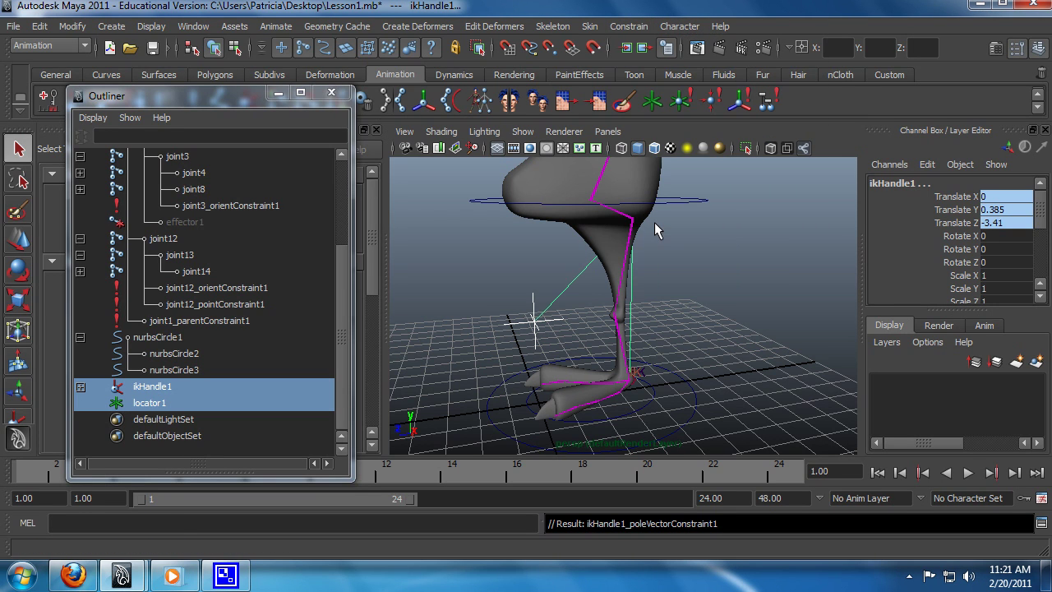
left_click_drag(552, 325, 604, 298, "alt")
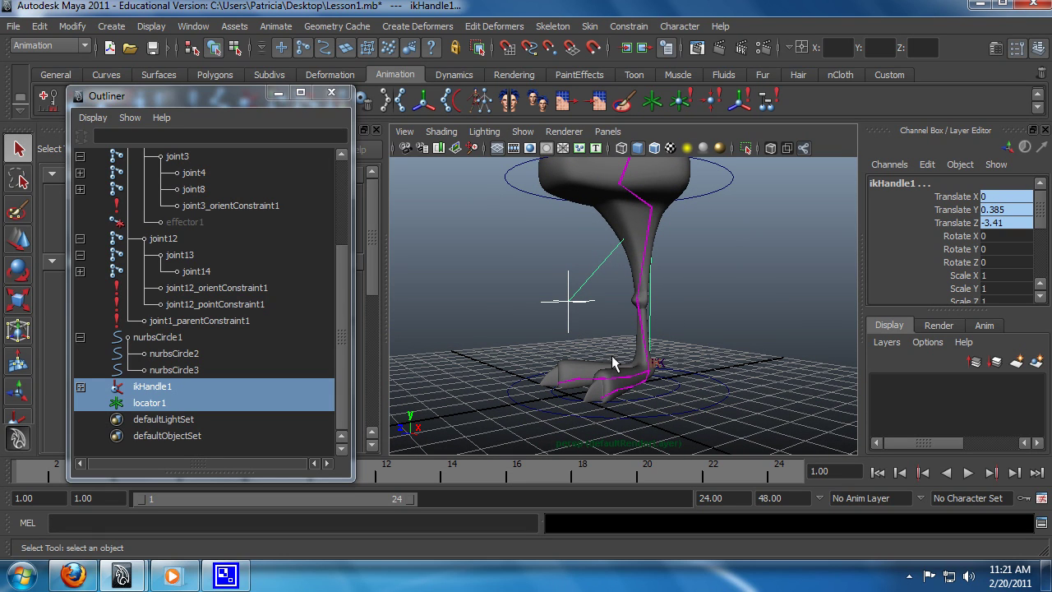
left_click_drag(580, 345, 633, 374, "alt")
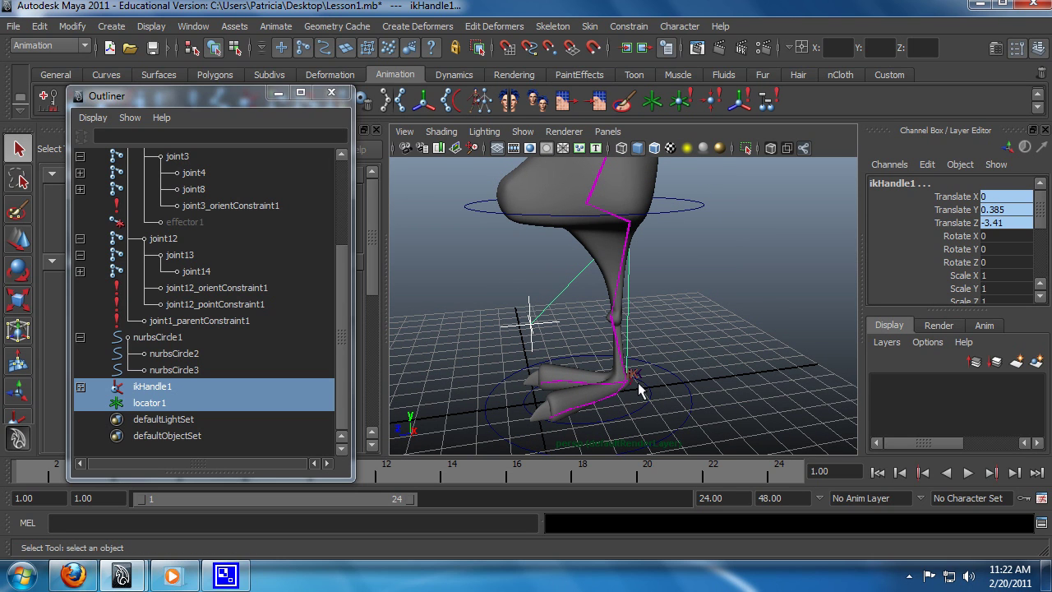
- Select locator1 and ikHandle1 in turn and examine the pole vector link to the leg from several angles
left_click(534, 331)
left_click_drag(615, 333, 520, 278, "alt")
left_click(588, 380)
key("w")
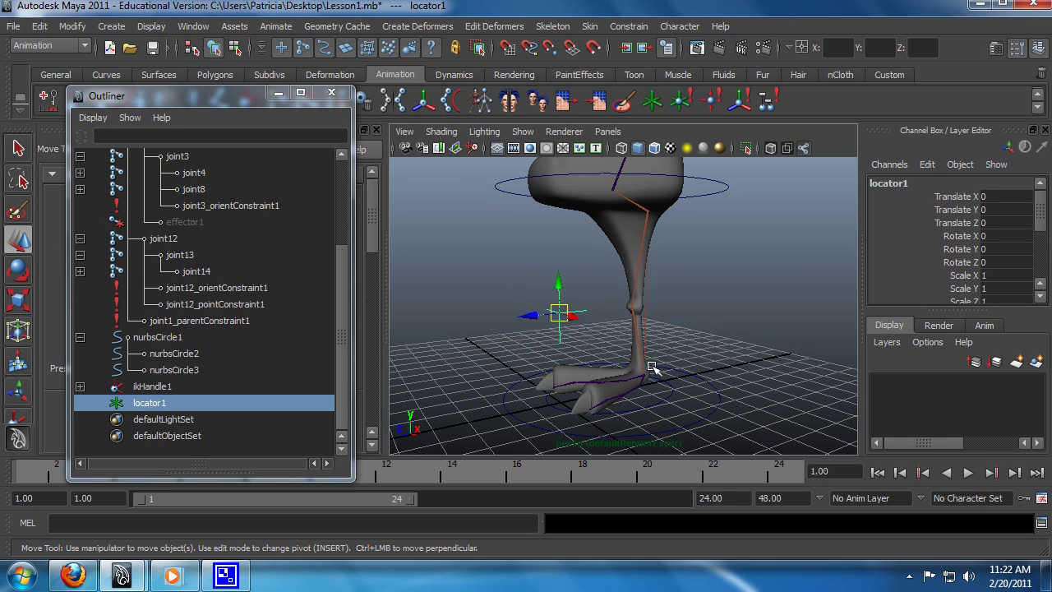
left_click_drag(663, 383, 643, 384, "alt")
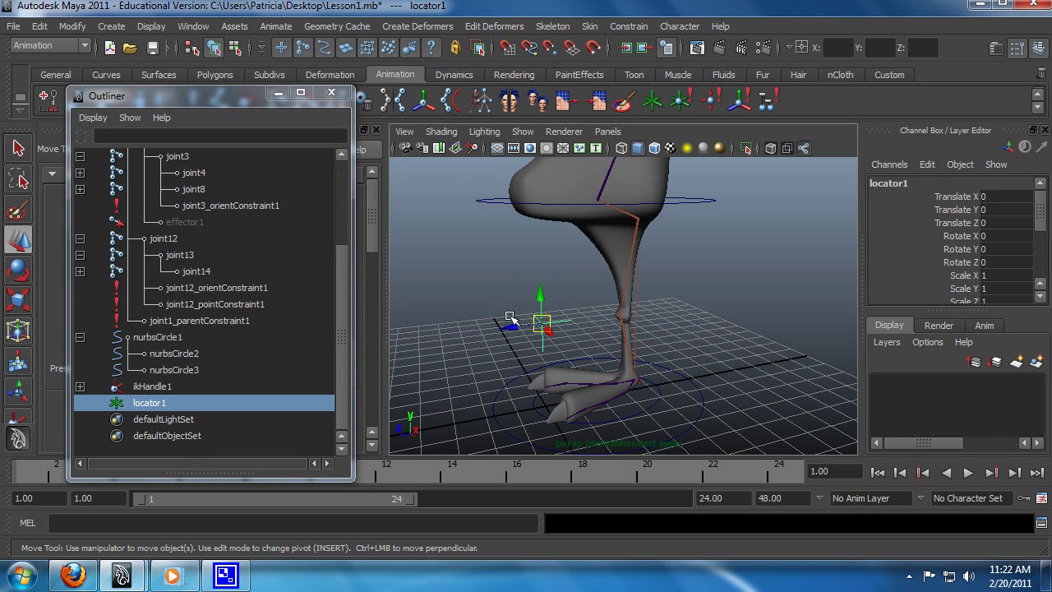
key("q")
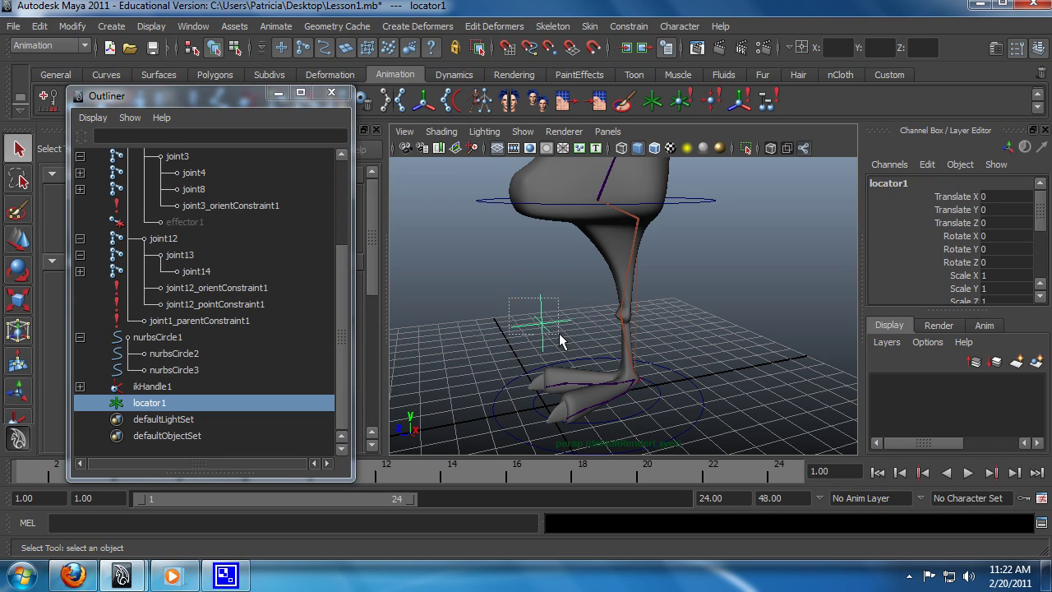
left_click(639, 380)
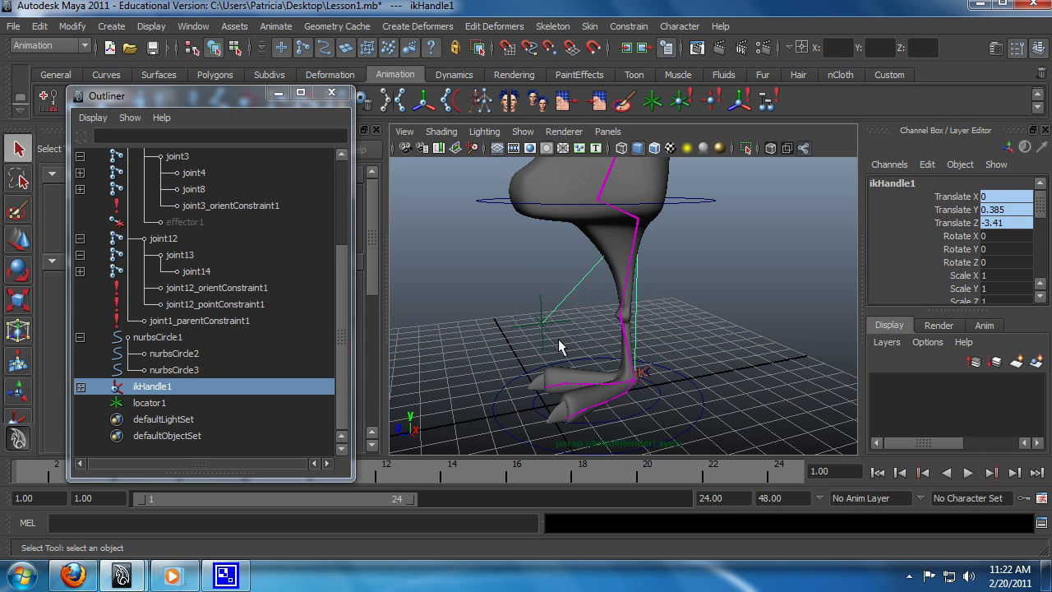
- Move locator1 sideways to about Translate X -3.791 to test how the pole vector steers the knee
left_click(540, 320)
key("w")
left_click_drag(528, 362, 571, 353, "alt")
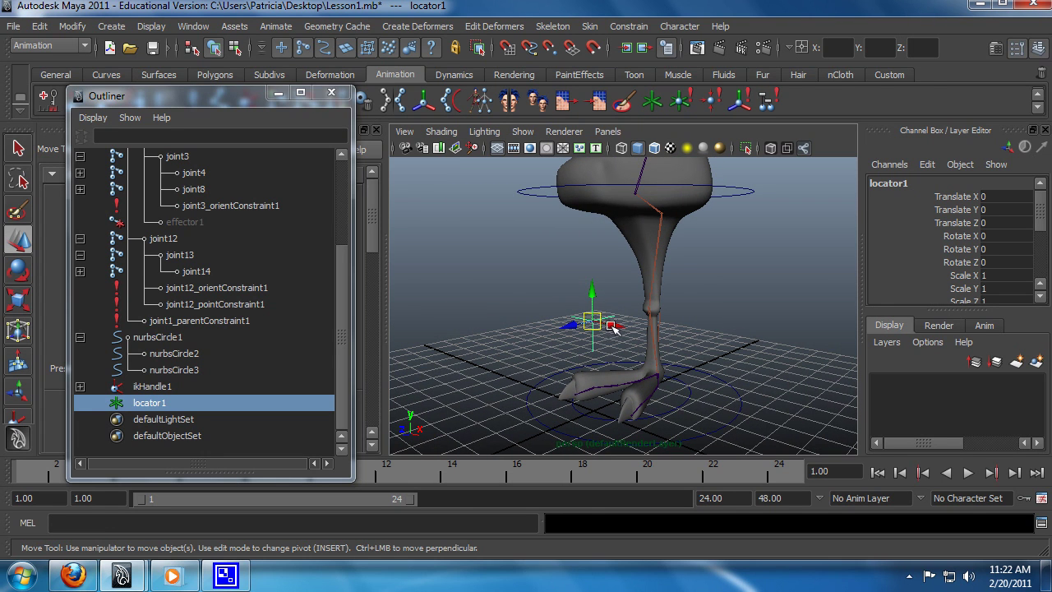
left_click_drag(613, 325, 497, 292)
mouse_move(699, 341)
right_mouse_down("alt")
mouse_move(639, 337)
mouse_move(687, 324)
right_mouse_up("alt")
left_click_drag(501, 326, 508, 294, "alt")
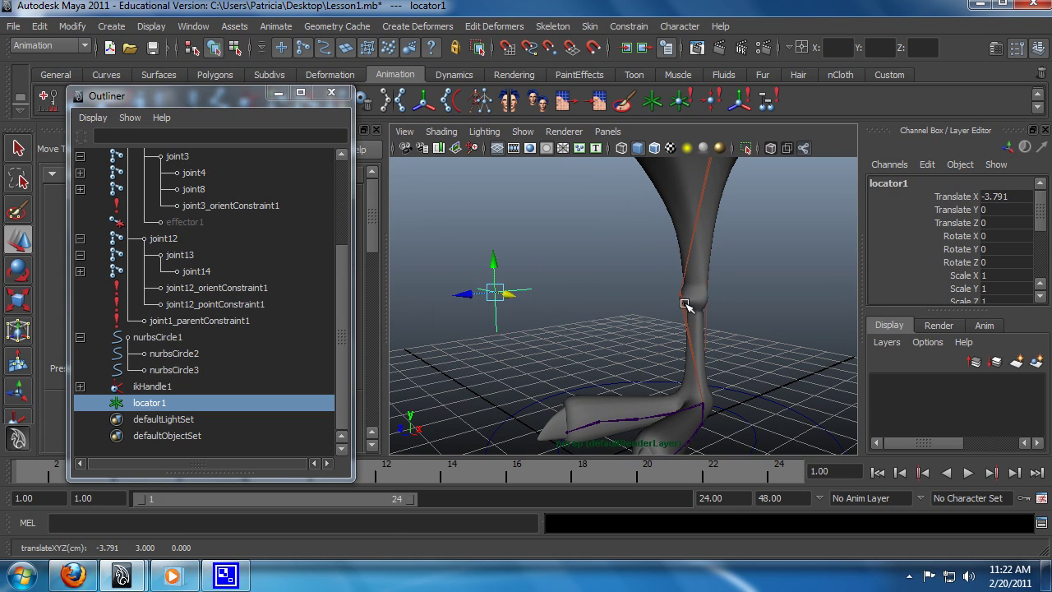
- Undo the sideways test move of locator1
left_click_drag(730, 328, 693, 387, "alt")
key("z")
key("z")
key("q")
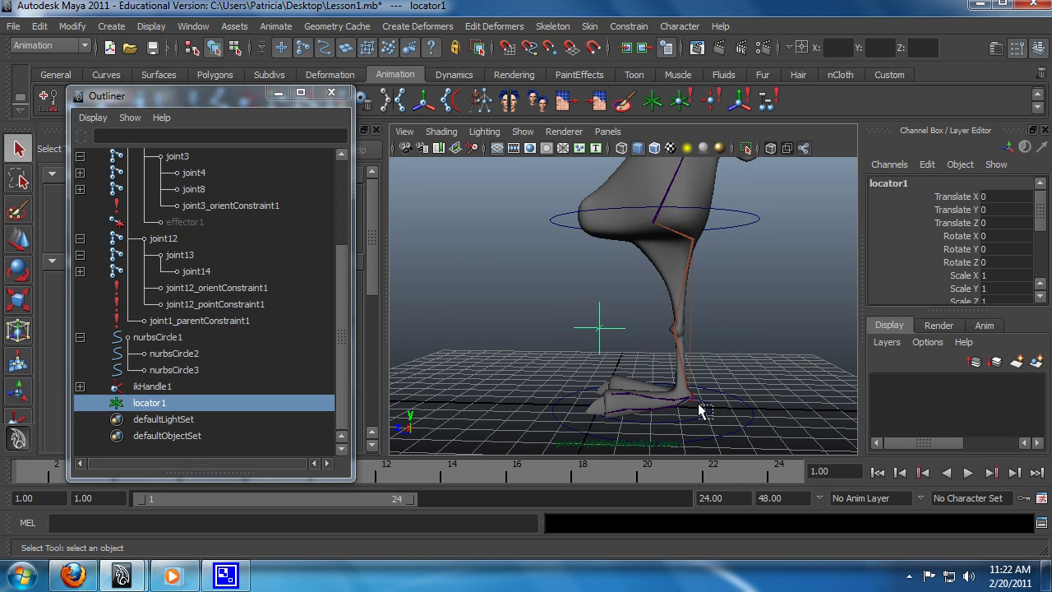
- Raise the foot control nurbsCircle2 to about Translate Y 0.996 to bend the leg's joint chain
left_click(700, 409)
key("w")
left_click_drag(687, 372, 685, 344)
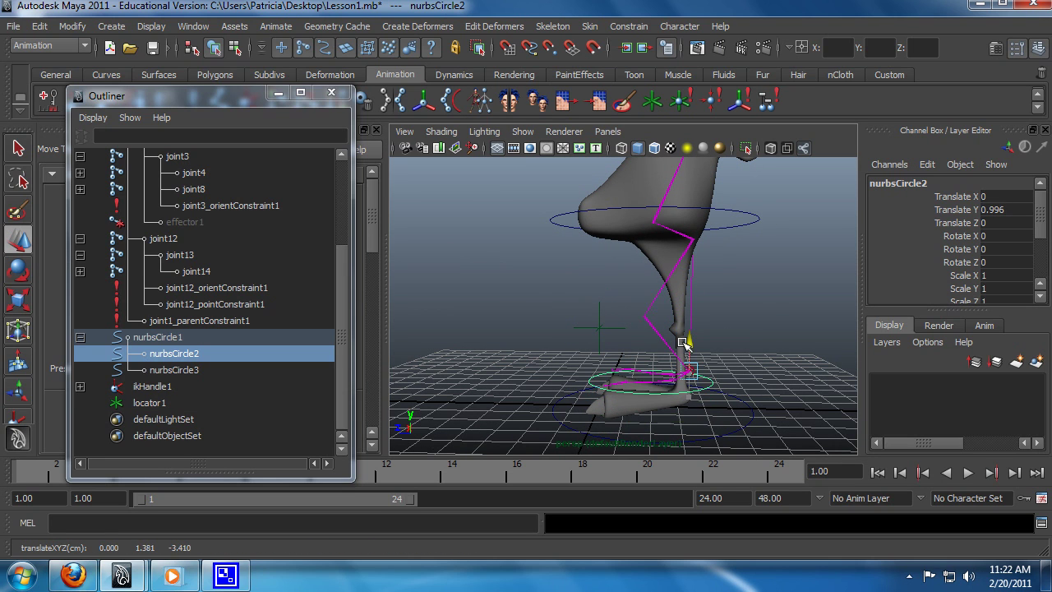
left_click_drag(584, 360, 634, 370, "alt")
key("q")
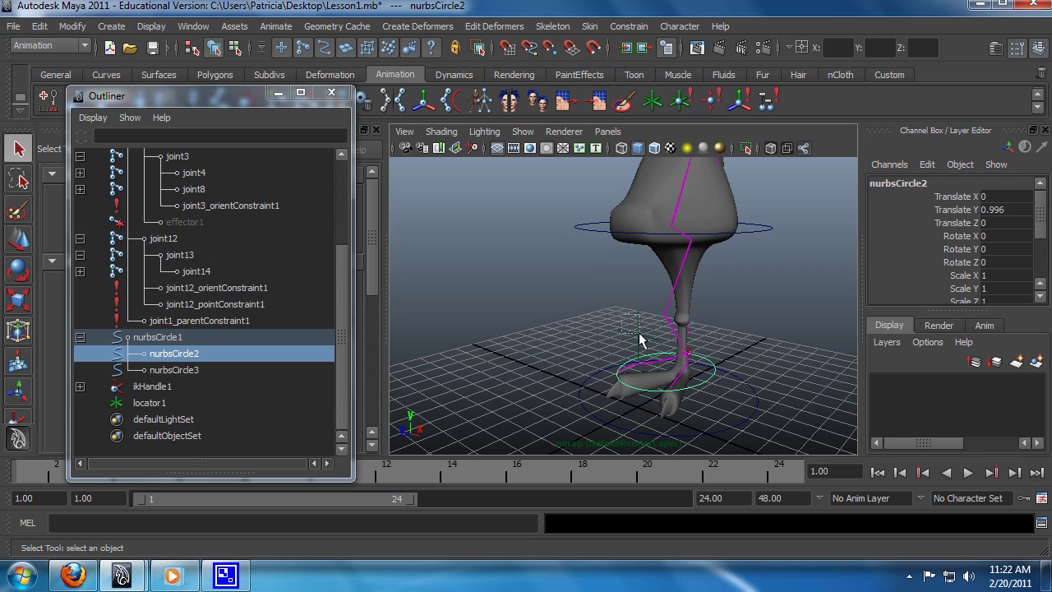
- With the leg bent, move locator1 sideways to about Translate X -2.018 to swing the knee
left_click(633, 323)
left_click_drag(634, 324, 592, 342, "alt")
key("w")
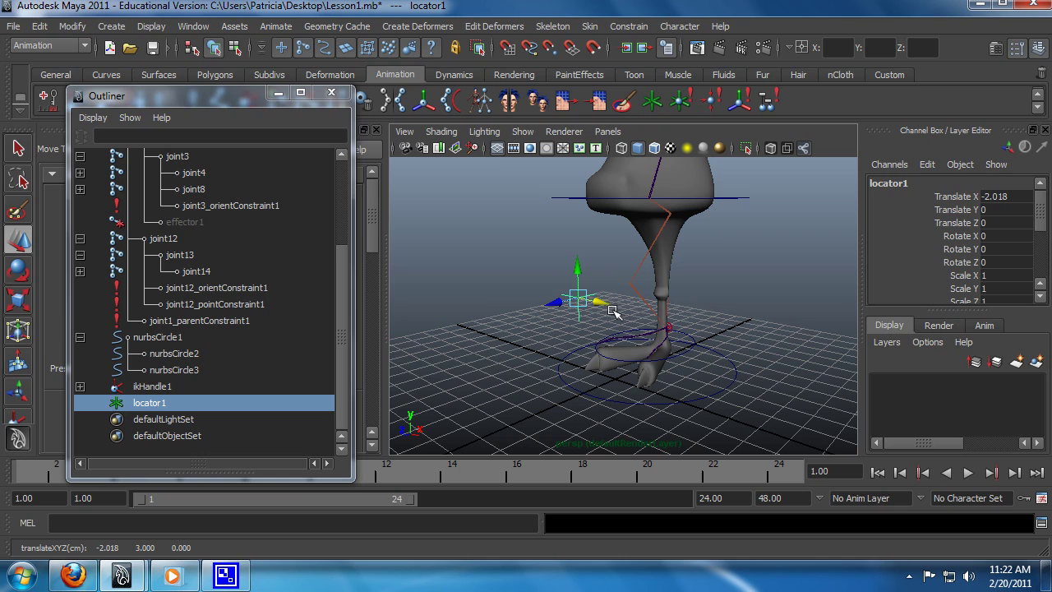
left_click(629, 365)
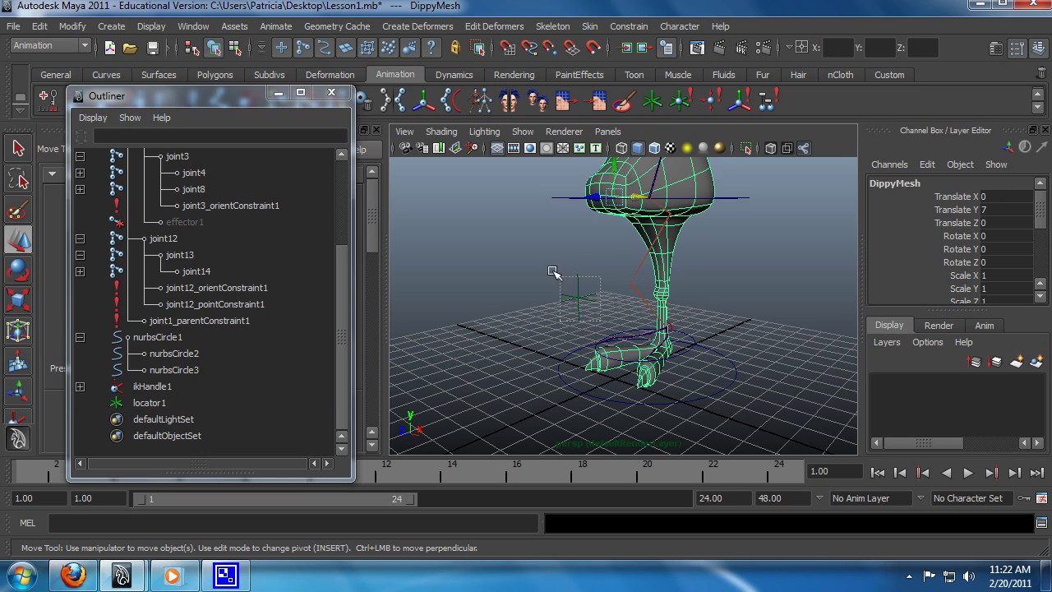
- Undo the locator's sideways move and the lift of the foot control nurbsCircle2
key("ctrl+z")
key("ctrl+z")
key("ctrl+z")
key("ctrl+z")
left_click_drag(697, 334, 690, 356, "alt")
left_click(698, 365)
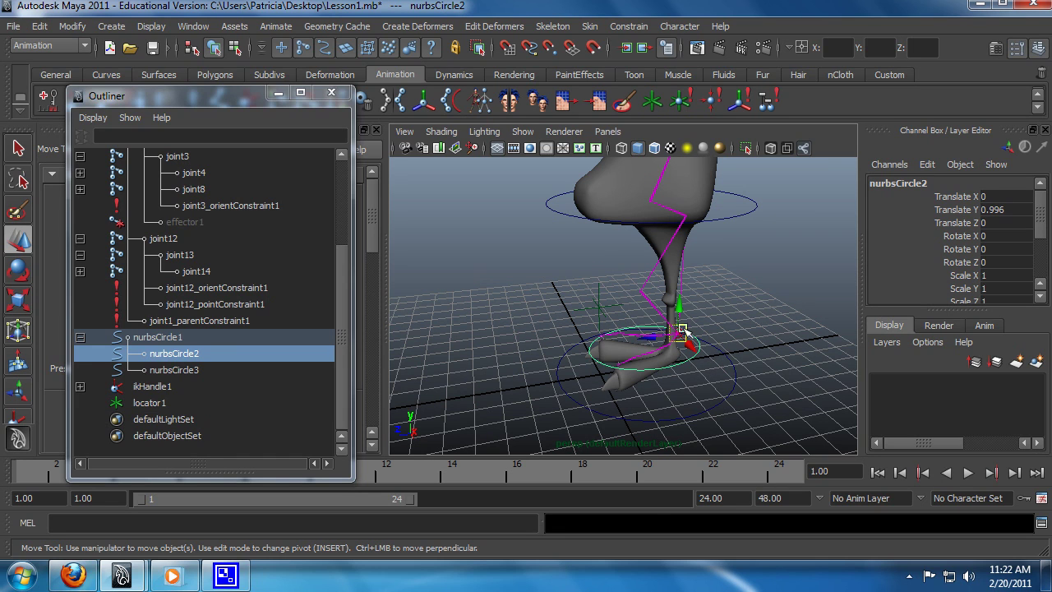
key("ctrl+z")
key("ctrl+z")
key("ctrl+z")
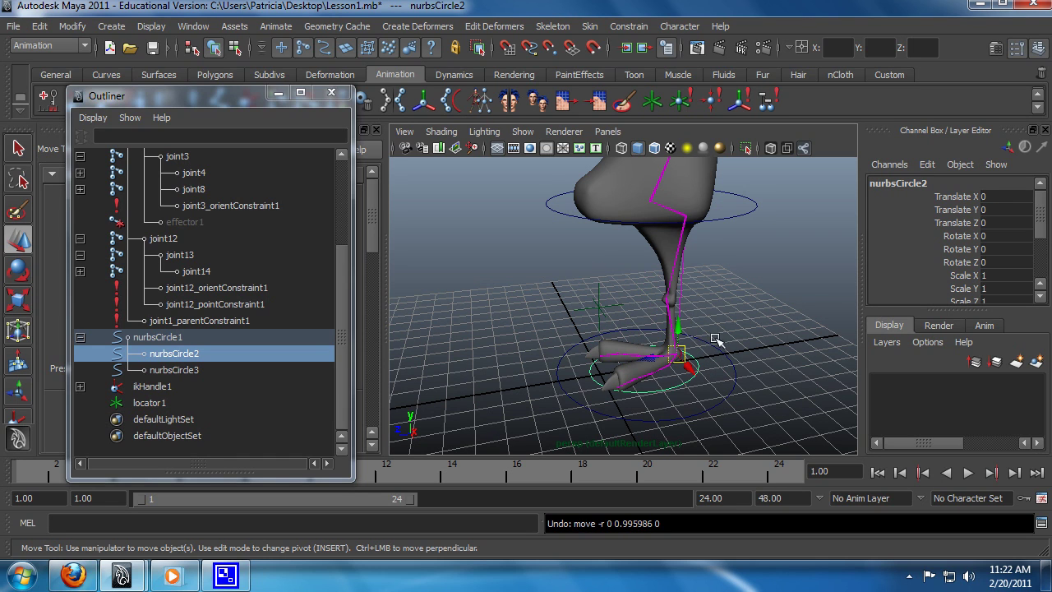
- Select locator1 and check its placement against the straightened leg and the whole character
left_click_drag(716, 340, 666, 335, "alt")
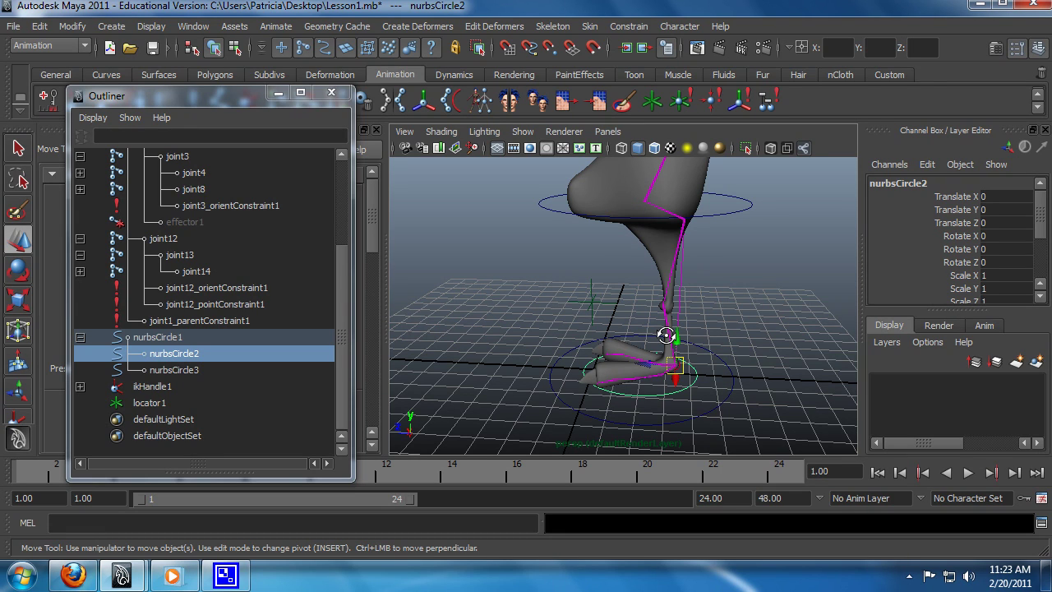
left_click(593, 305)
left_click_drag(594, 305, 657, 337, "alt")
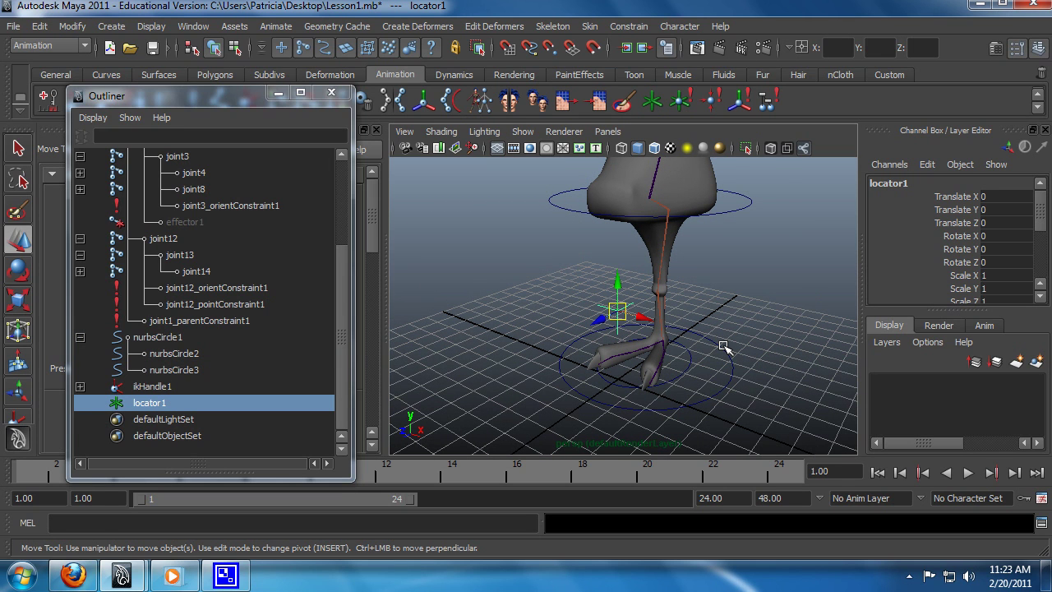
left_click_drag(756, 315, 687, 345, "alt")
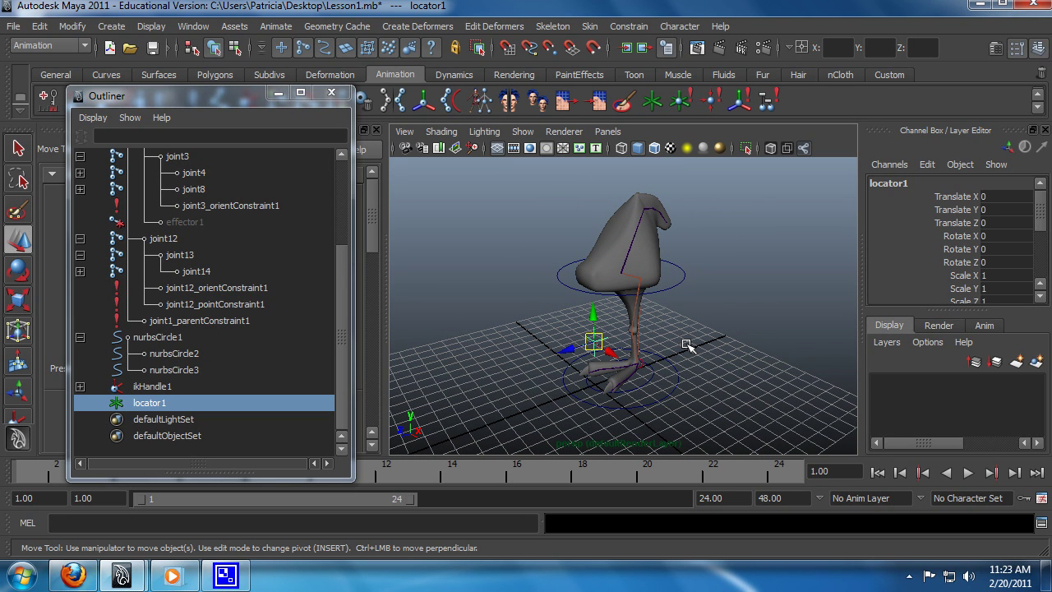